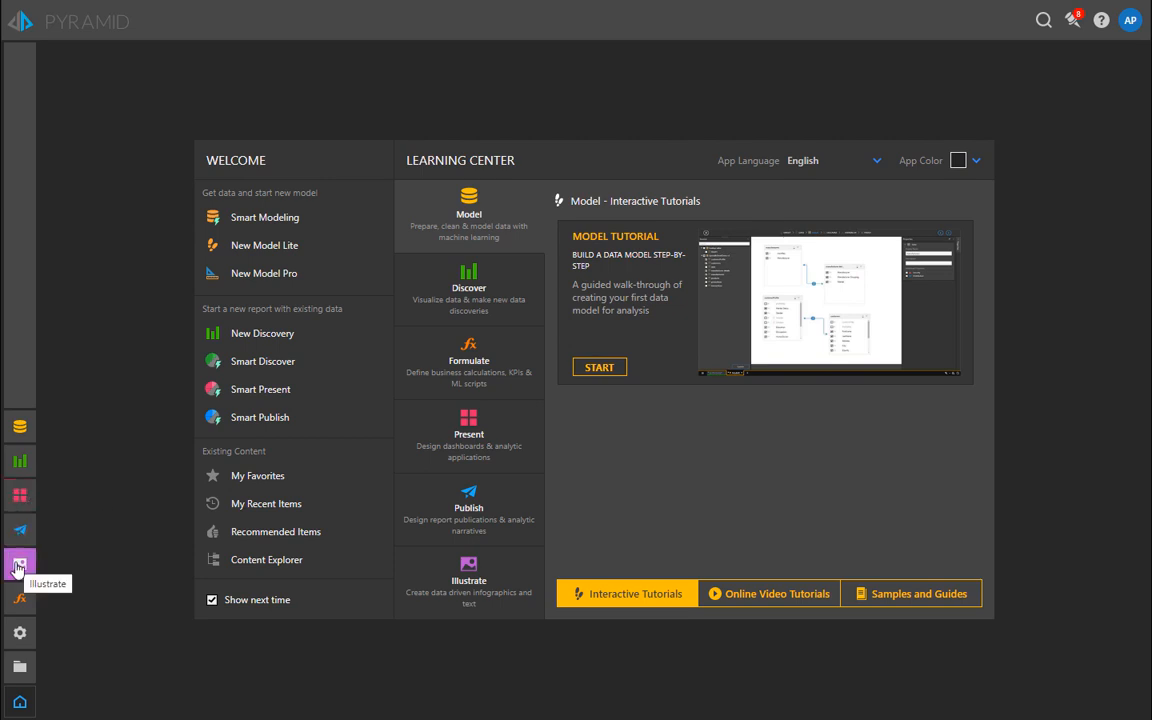
Create a new presentation with the Pyramid 2018 theme for desktop in the Fixed layout.
{"action": "left_click", "coordinate": [22, 494]}
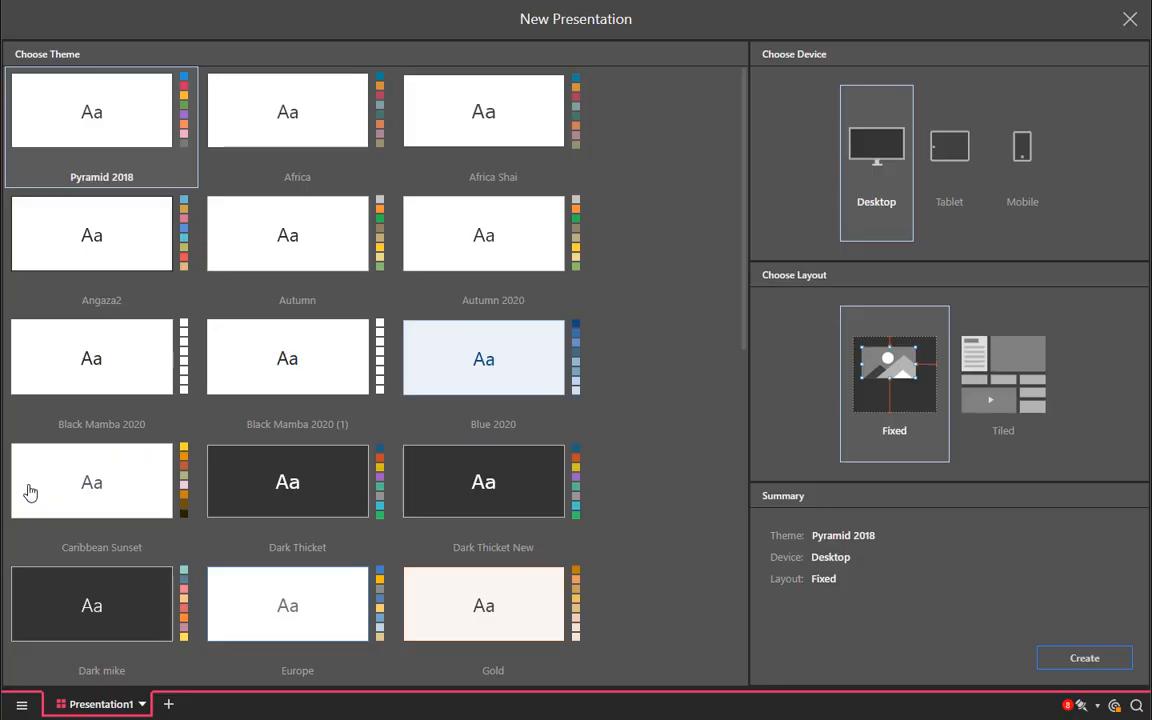
{"action": "left_click", "coordinate": [1053, 670]}
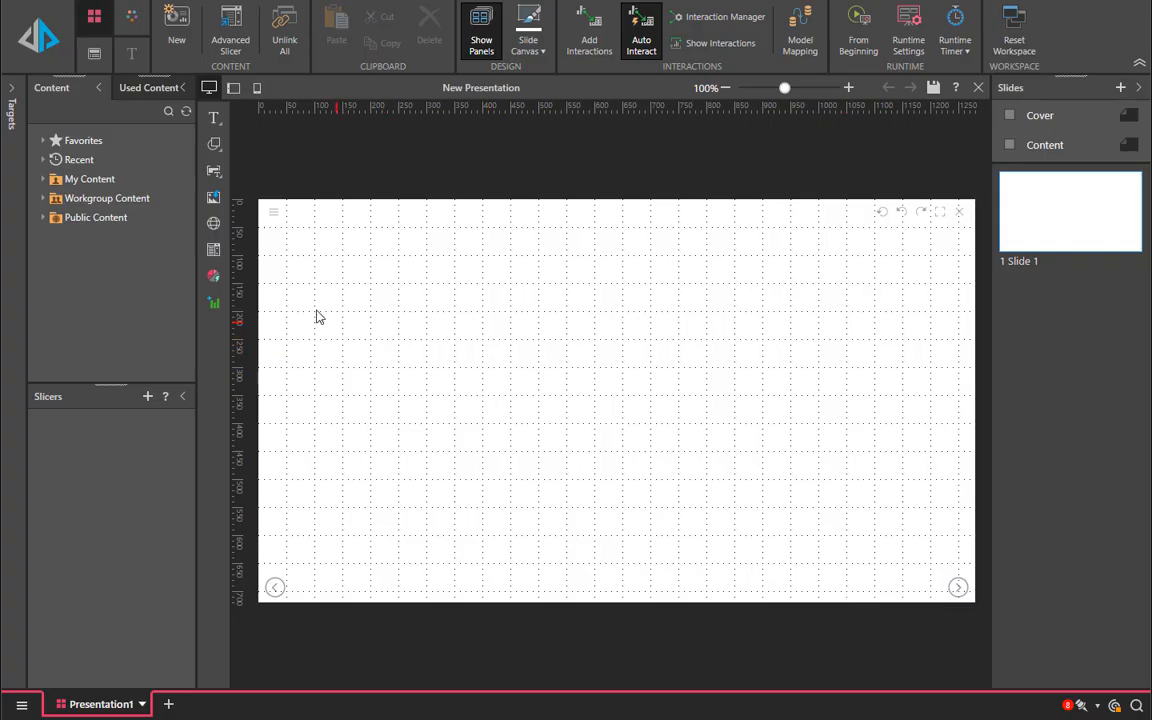
Draw an ellipse about 240 by 200 ruler units in the slide's upper left and a rectangle about 180 by 140 near its centre.
{"action": "left_click", "coordinate": [214, 145]}
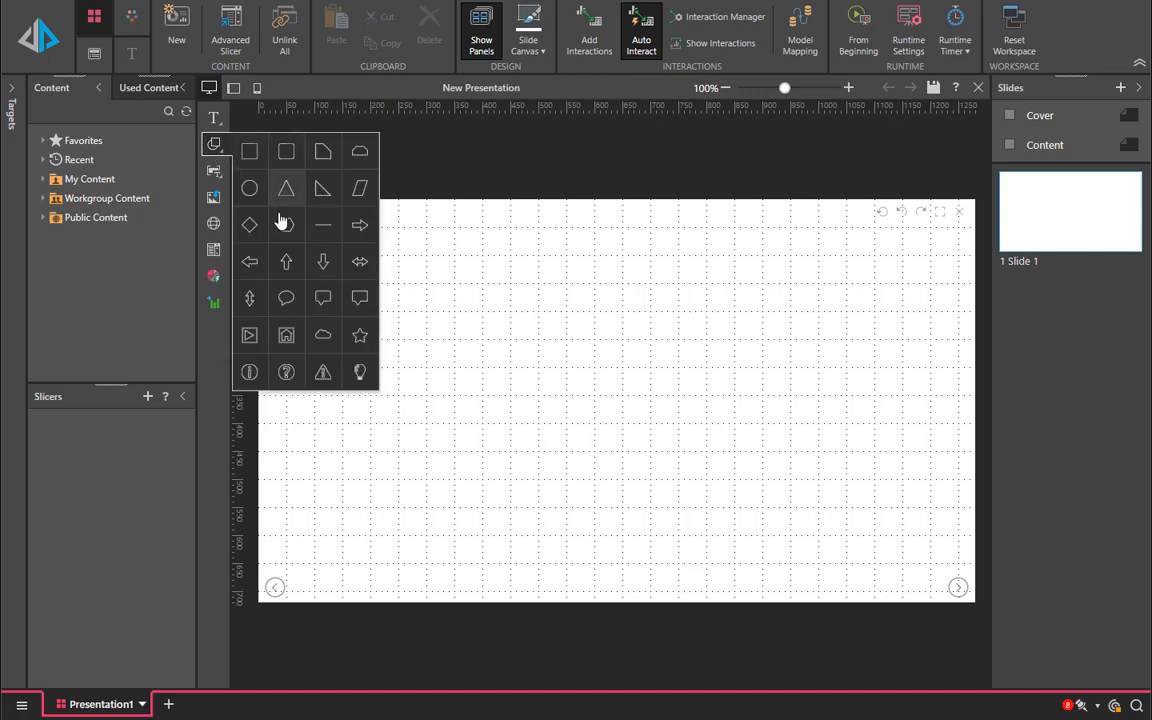
{"action": "left_click", "coordinate": [249, 189]}
{"action": "left_click_drag", "start_coordinate": [342, 267], "coordinate": [477, 378]}
{"action": "left_click", "coordinate": [214, 145]}
{"action": "left_click", "coordinate": [237, 150]}
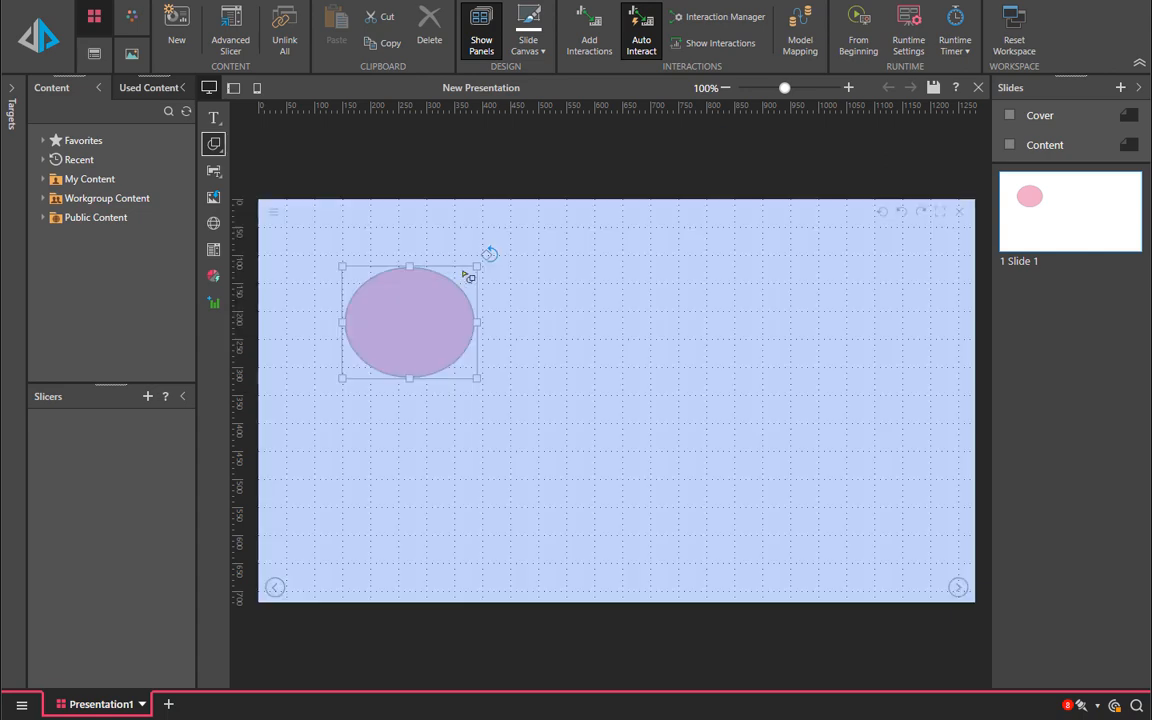
{"action": "left_click_drag", "start_coordinate": [607, 392], "coordinate": [645, 395]}
Draw an up arrow about 80 by 230 ruler units to the lower right of the rectangle.
{"action": "left_click", "coordinate": [214, 145]}
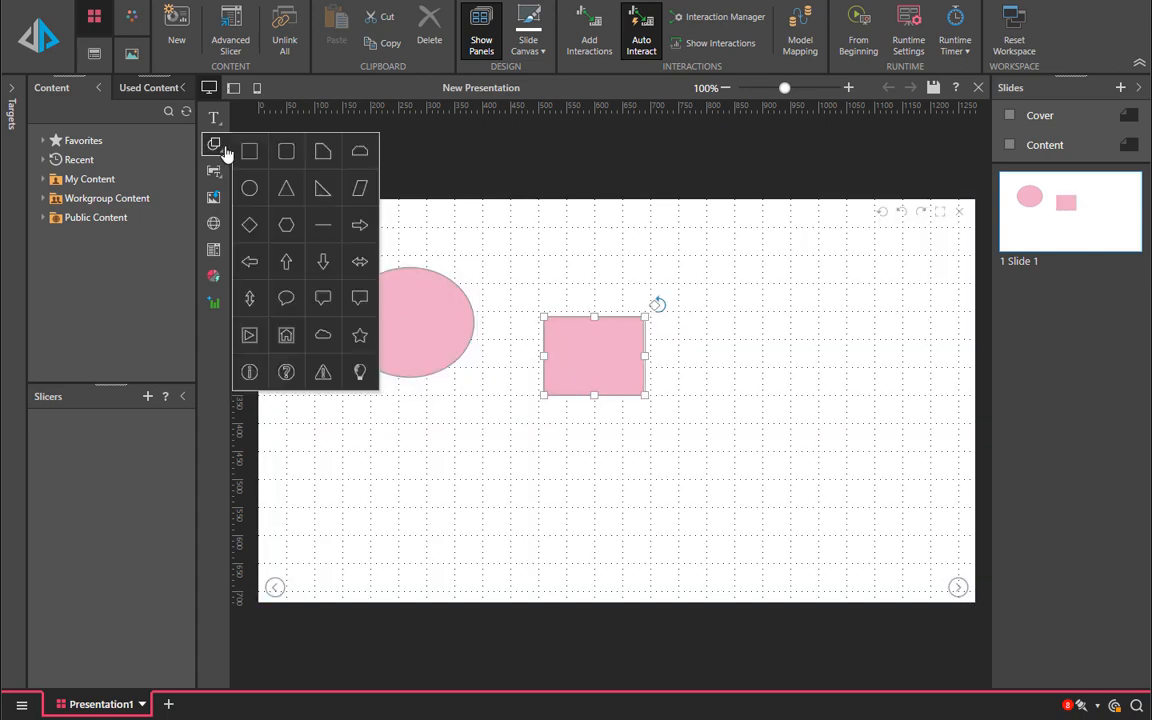
{"action": "left_click", "coordinate": [290, 263]}
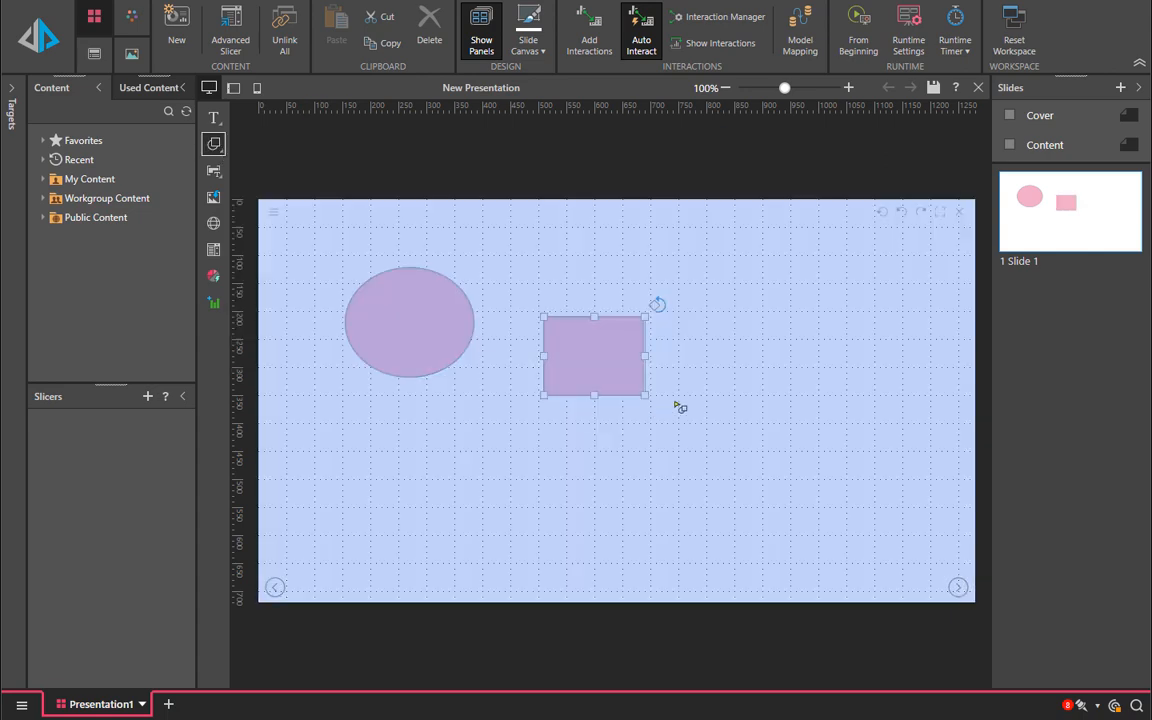
{"action": "mouse_move", "coordinate": [831, 412]}
{"action": "left_mouse_down"}
{"action": "mouse_move", "coordinate": [769, 447]}
{"action": "mouse_move", "coordinate": [740, 485]}
{"action": "left_mouse_up"}
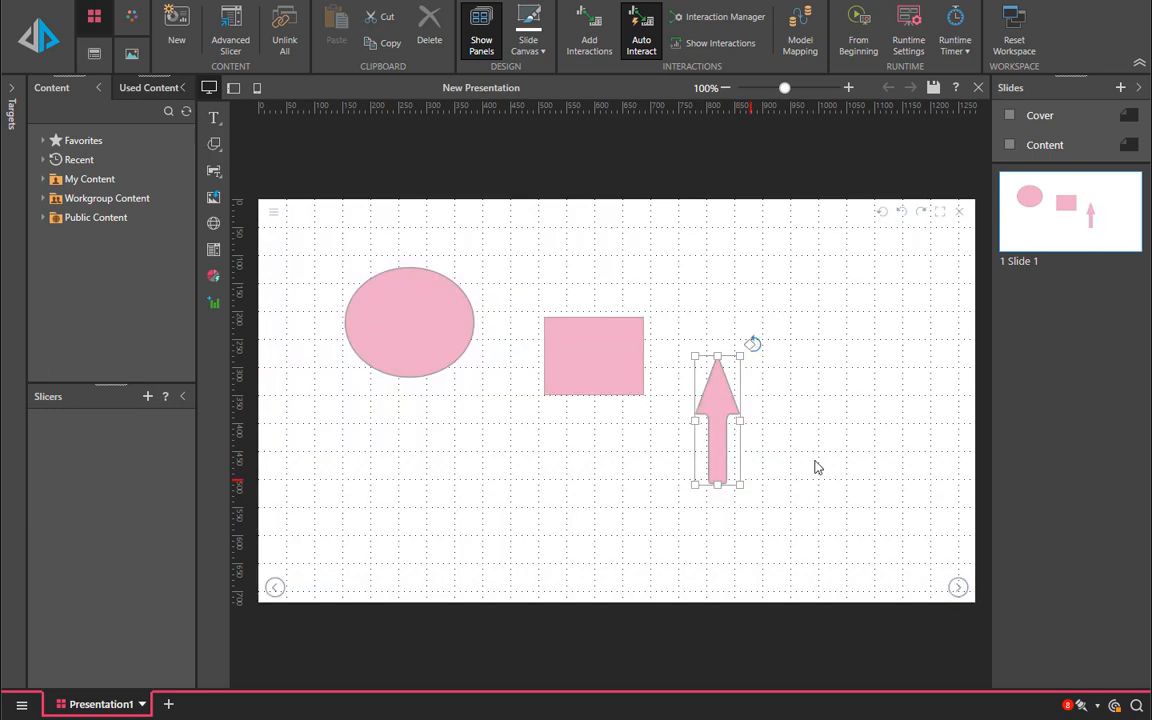
{"action": "left_click", "coordinate": [814, 485]}
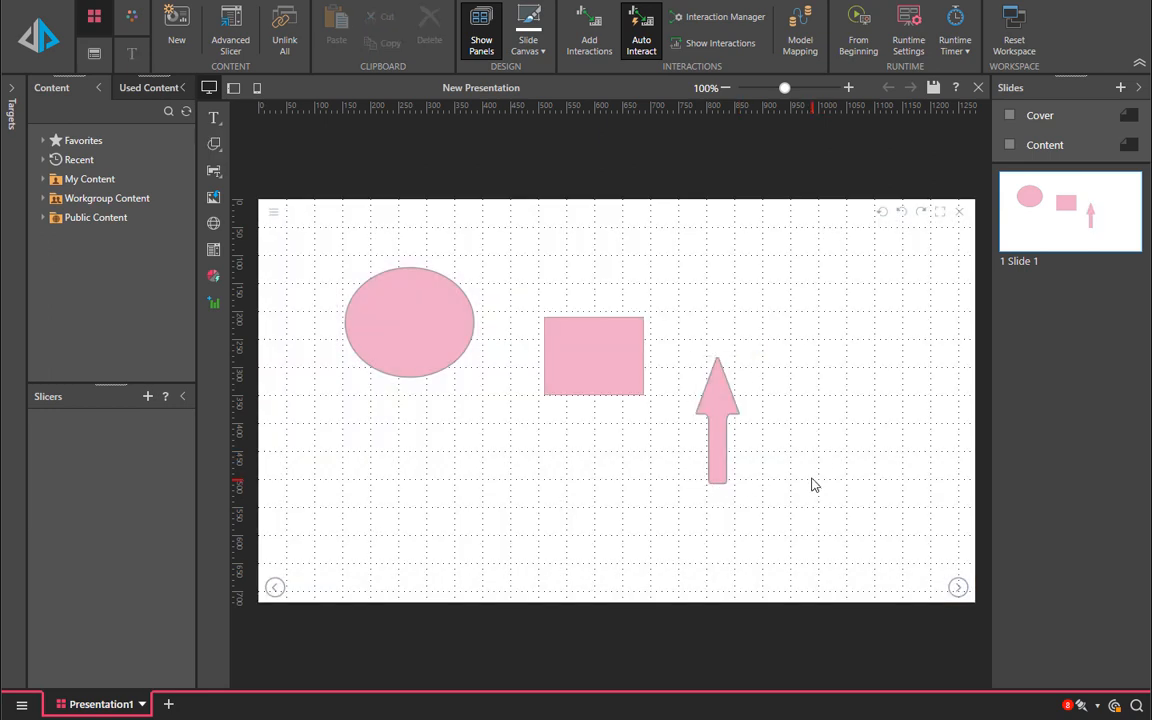
Fill the rectangle with the bright blue theme color.
{"action": "left_click", "coordinate": [616, 374]}
{"action": "left_click", "coordinate": [131, 53]}
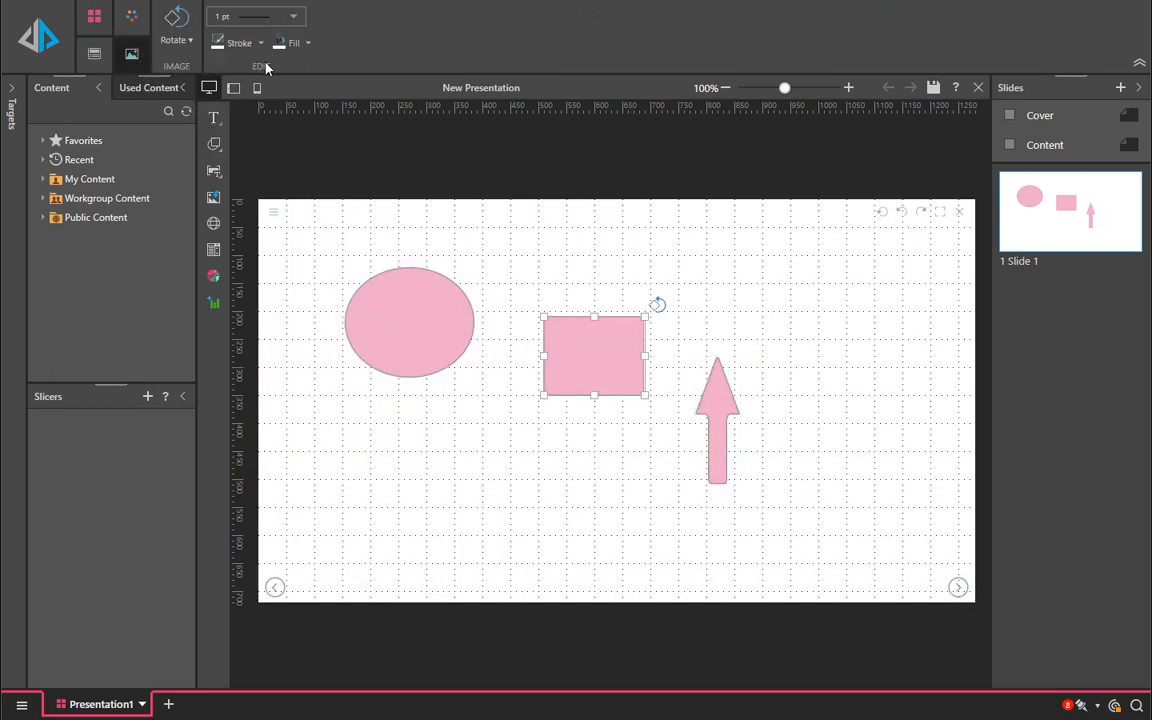
{"action": "left_click", "coordinate": [307, 43]}
{"action": "left_click", "coordinate": [364, 108]}
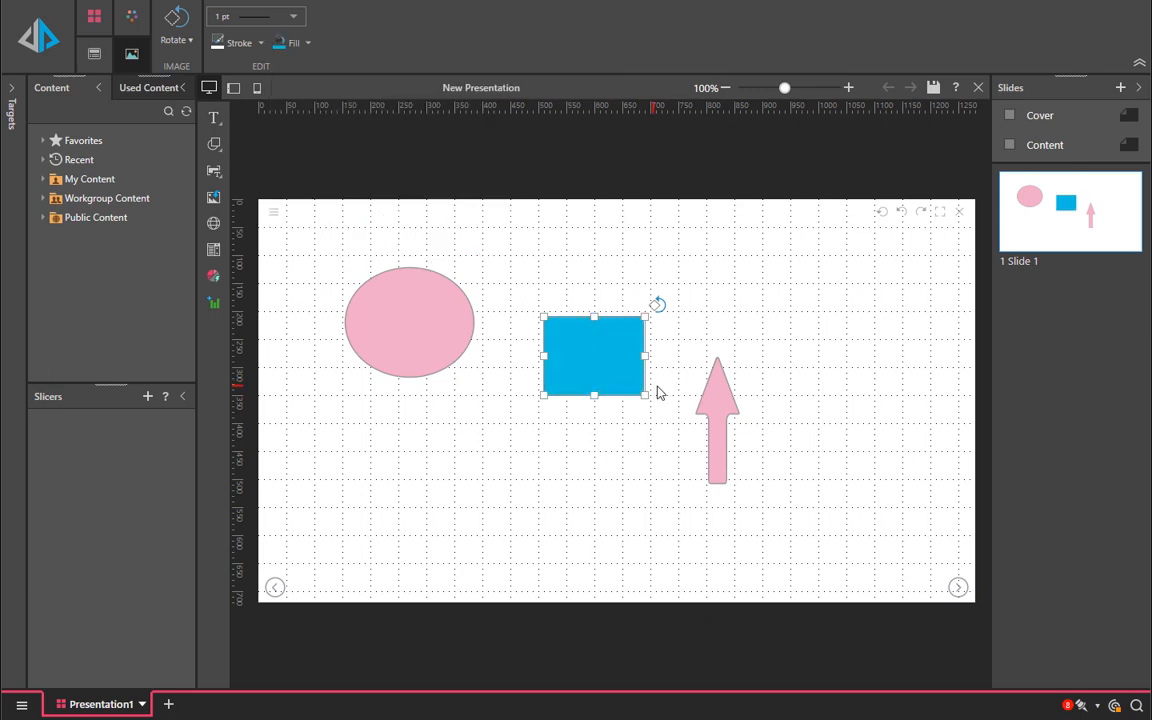
Fill the up arrow with the orange theme color.
{"action": "left_click", "coordinate": [707, 398]}
{"action": "left_click", "coordinate": [307, 43]}
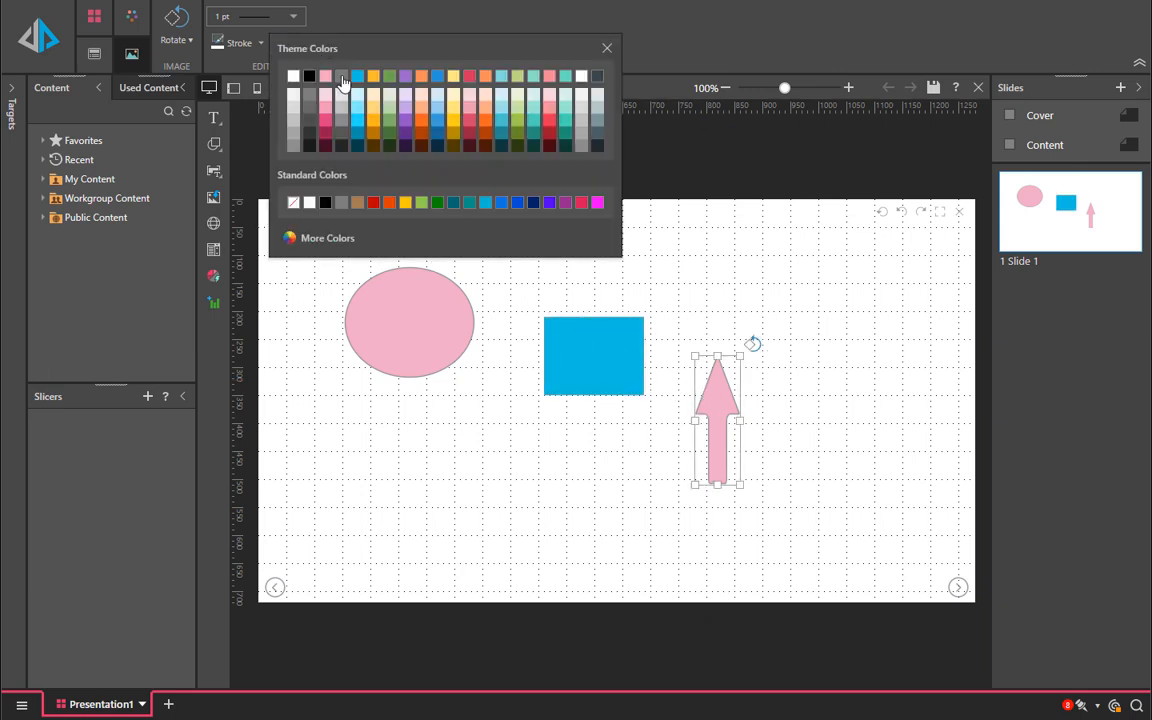
{"action": "left_click", "coordinate": [373, 77]}
{"action": "left_click", "coordinate": [705, 291]}
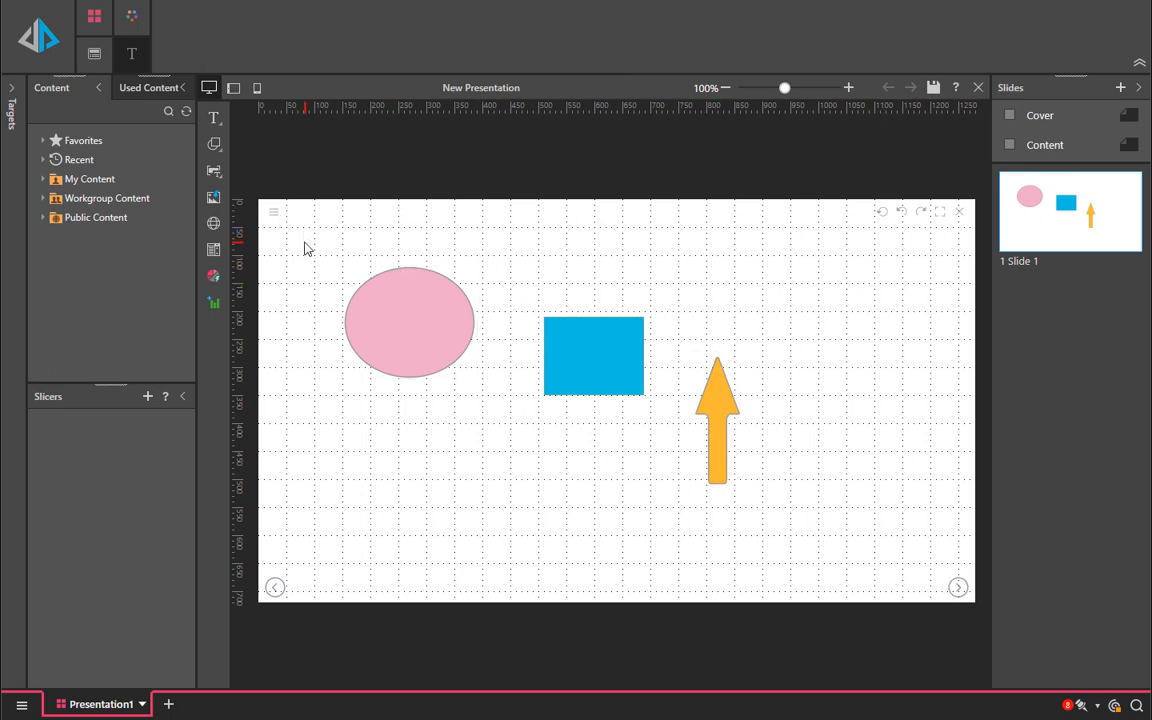
Align the top edges of the ellipse, rectangle and arrow.
{"action": "mouse_move", "coordinate": [303, 242]}
{"action": "left_mouse_down"}
{"action": "mouse_move", "coordinate": [376, 326]}
{"action": "mouse_move", "coordinate": [514, 406]}
{"action": "mouse_move", "coordinate": [806, 519]}
{"action": "left_mouse_up"}
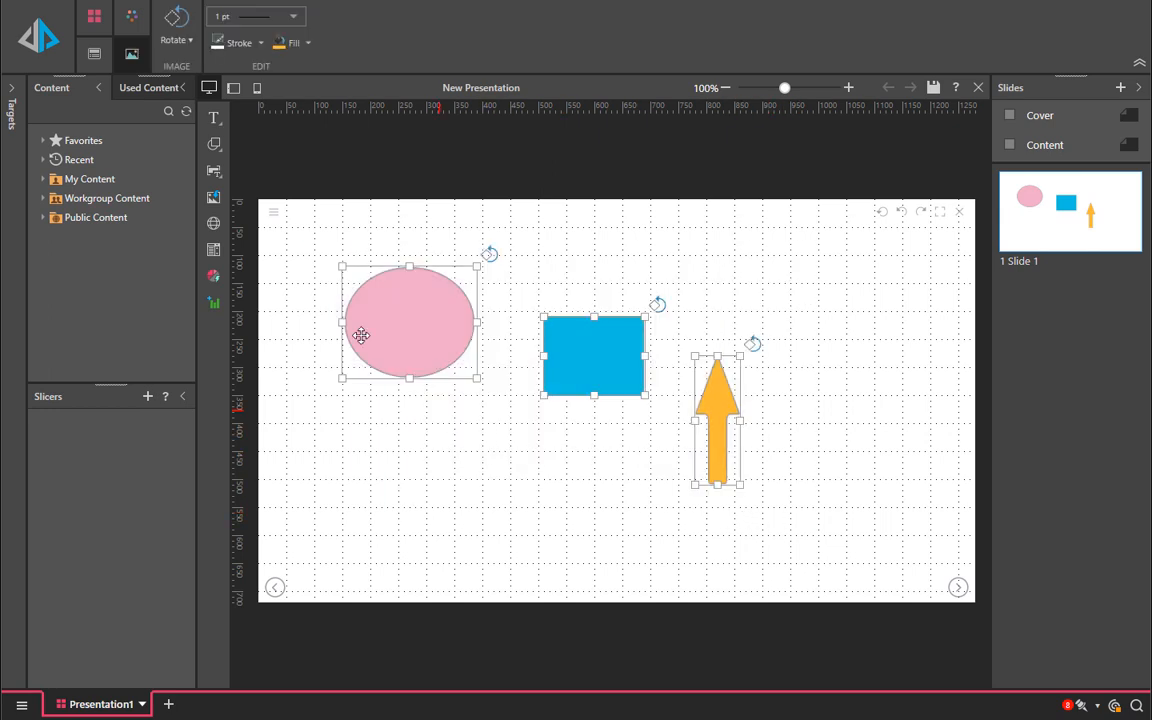
{"action": "left_click", "coordinate": [95, 20]}
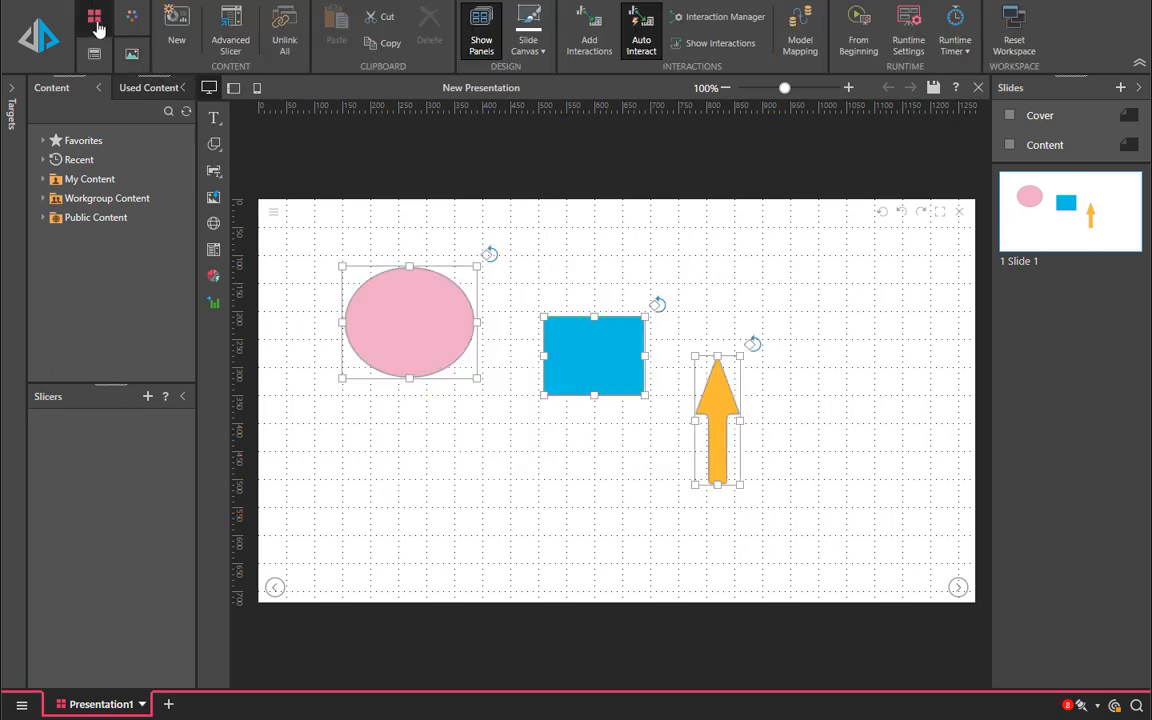
{"action": "left_click", "coordinate": [95, 54]}
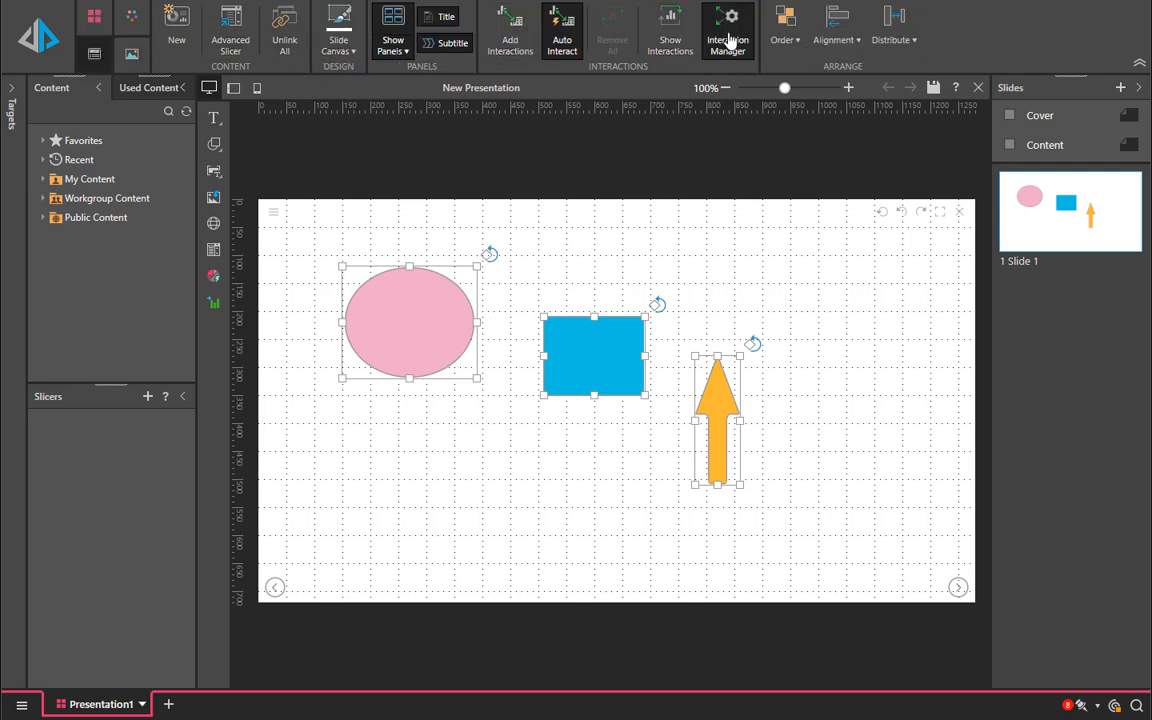
{"action": "left_click", "coordinate": [836, 42]}
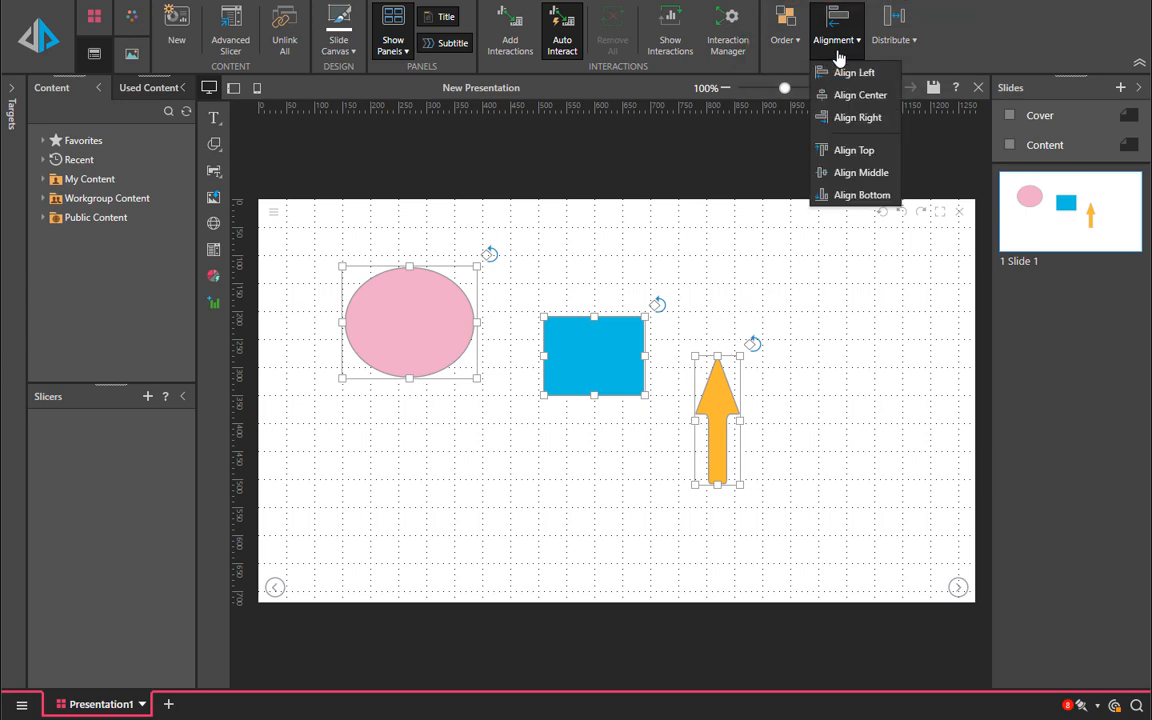
{"action": "left_click", "coordinate": [836, 151]}
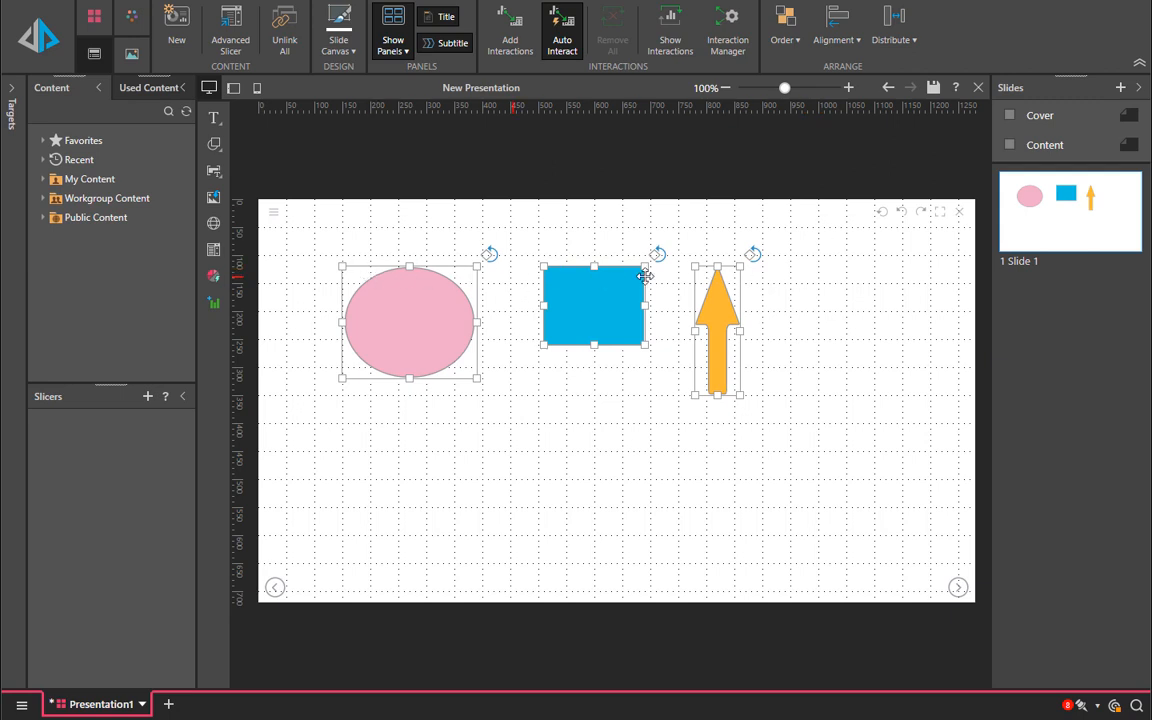
Distribute the three shapes horizontally and move them together slightly up and to the right.
{"action": "left_click", "coordinate": [906, 44]}
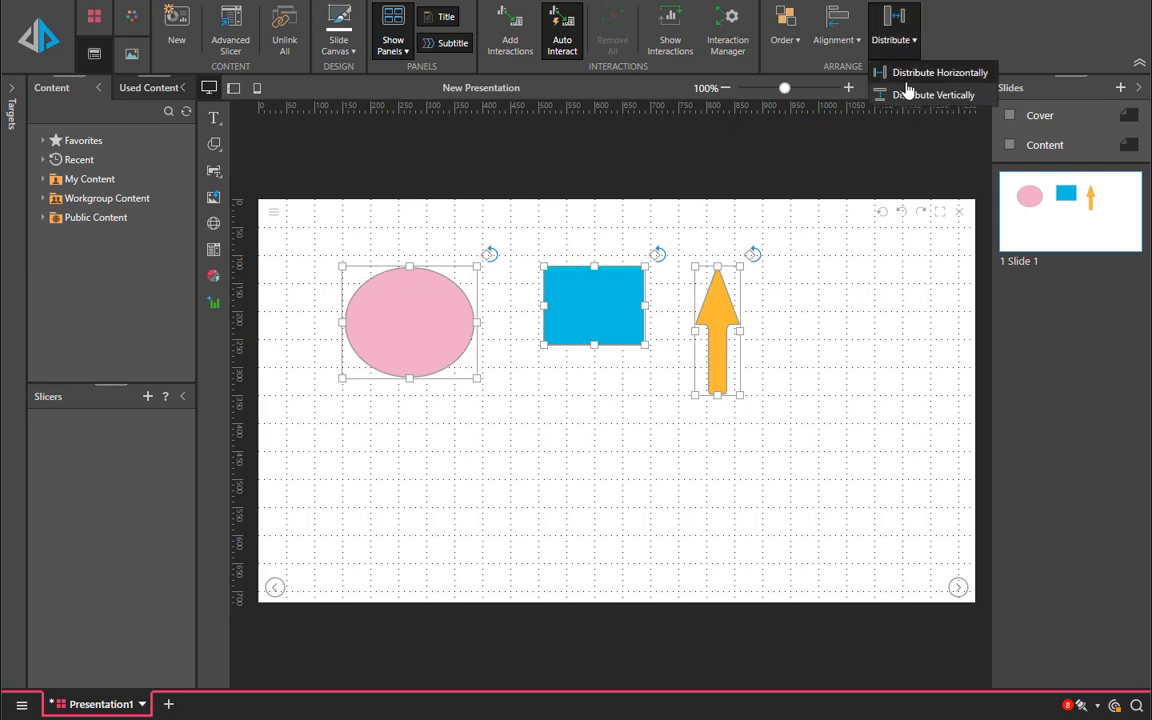
{"action": "left_click", "coordinate": [905, 78]}
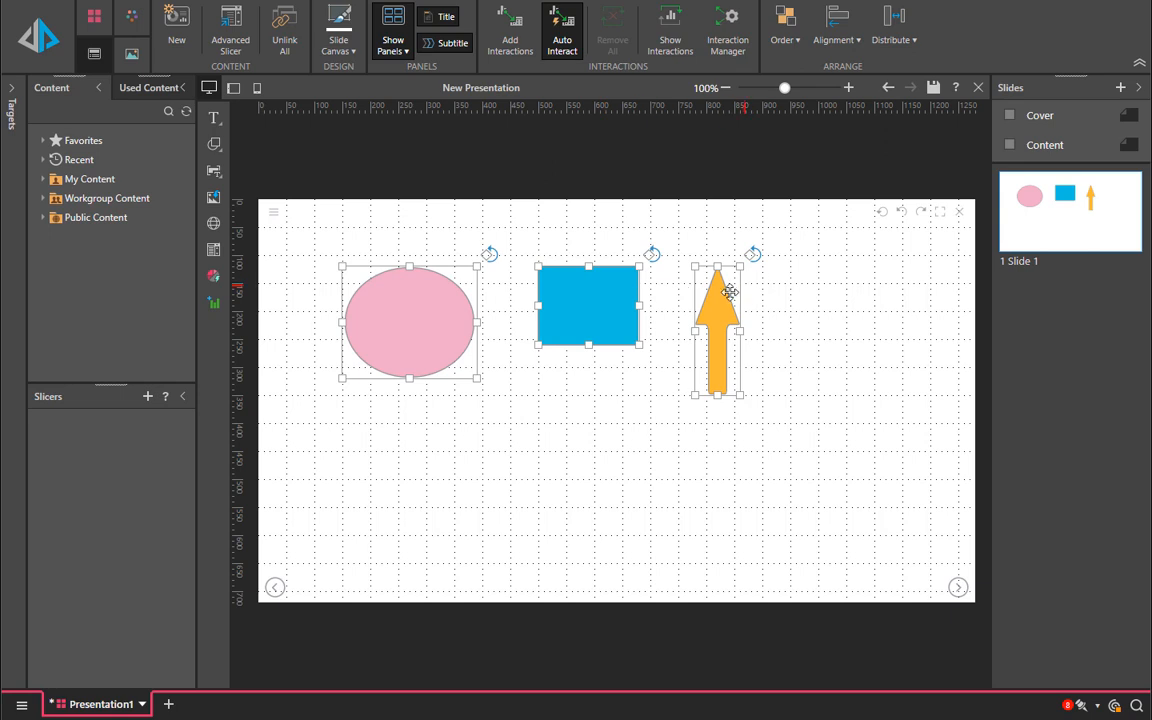
{"action": "left_click_drag", "start_coordinate": [730, 294], "coordinate": [762, 276]}
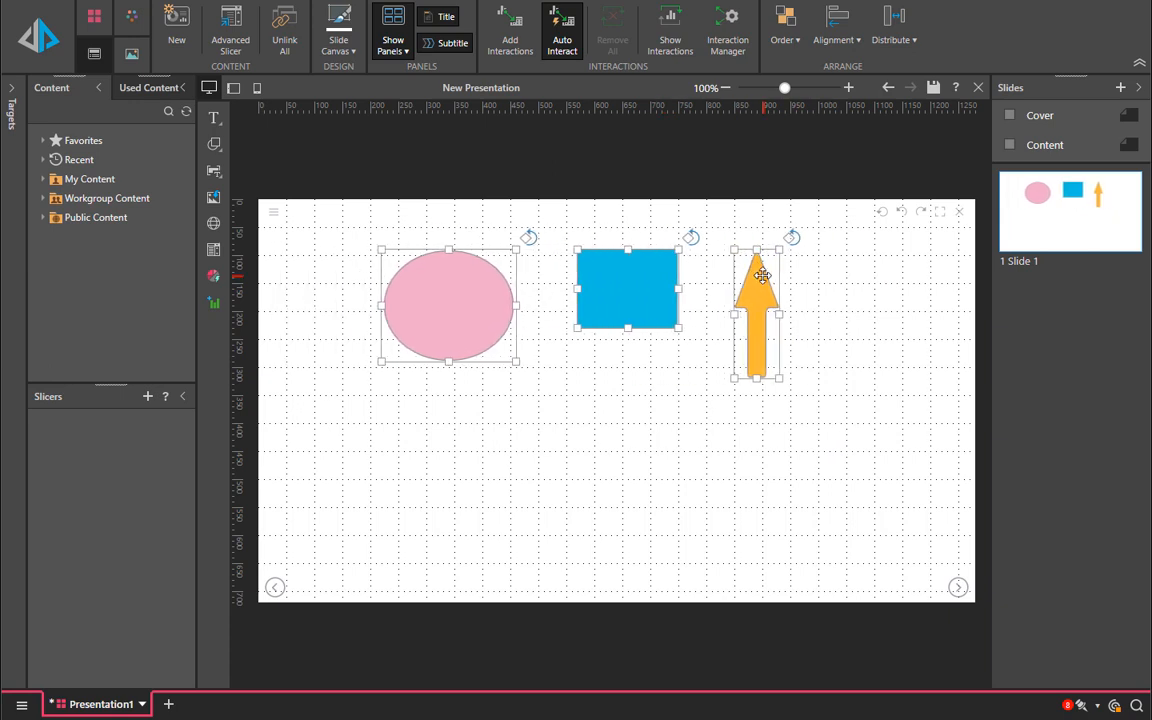
Align the bottom edges of the ellipse, rectangle and arrow.
{"action": "right_click", "coordinate": [760, 276]}
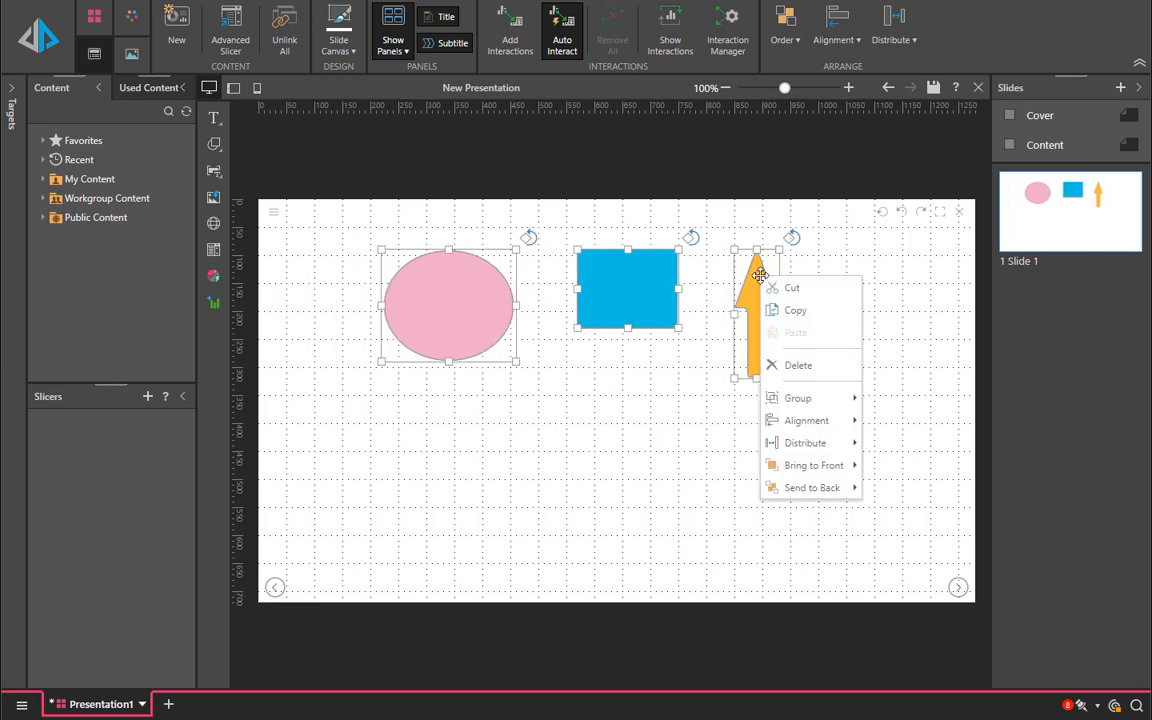
{"action": "mouse_move", "coordinate": [789, 419]}
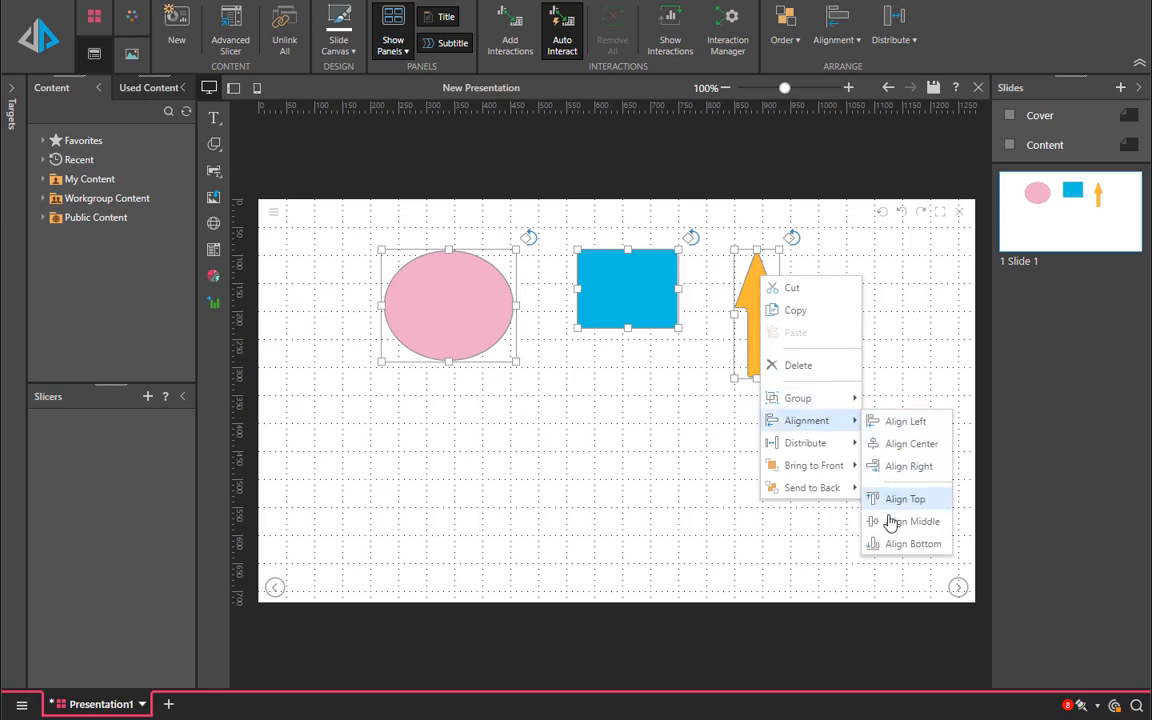
{"action": "left_click", "coordinate": [900, 545]}
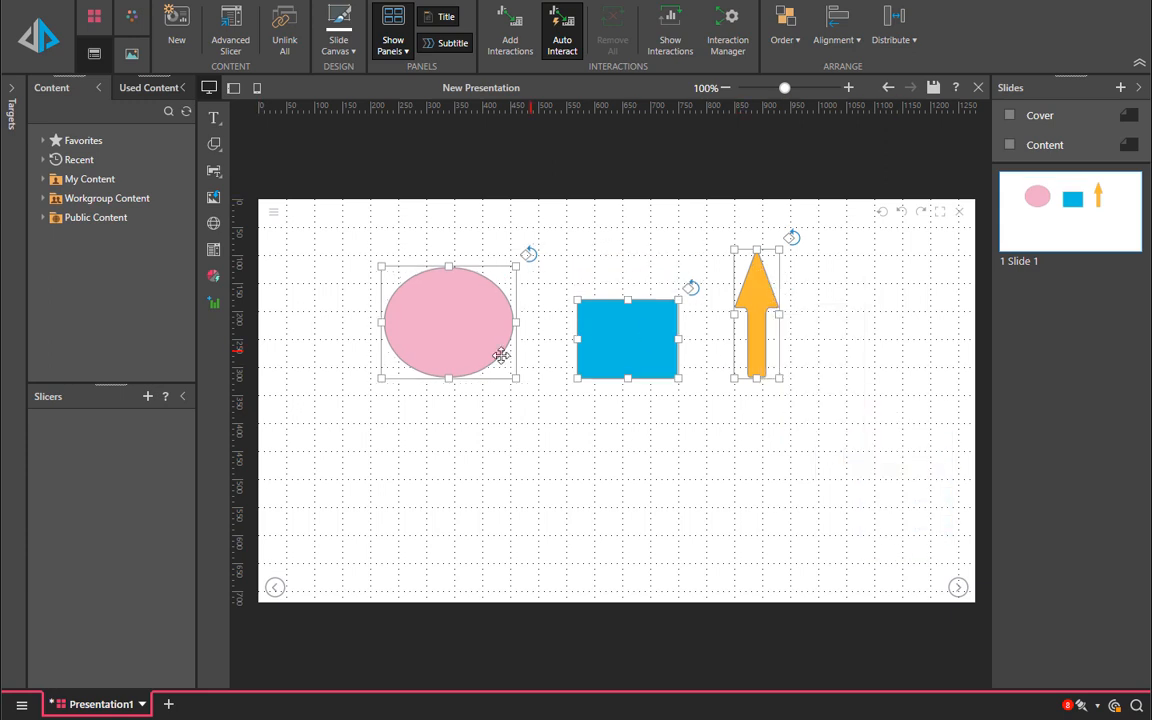
Group the three shapes and move the group towards the slide's upper left.
{"action": "right_click", "coordinate": [759, 337]}
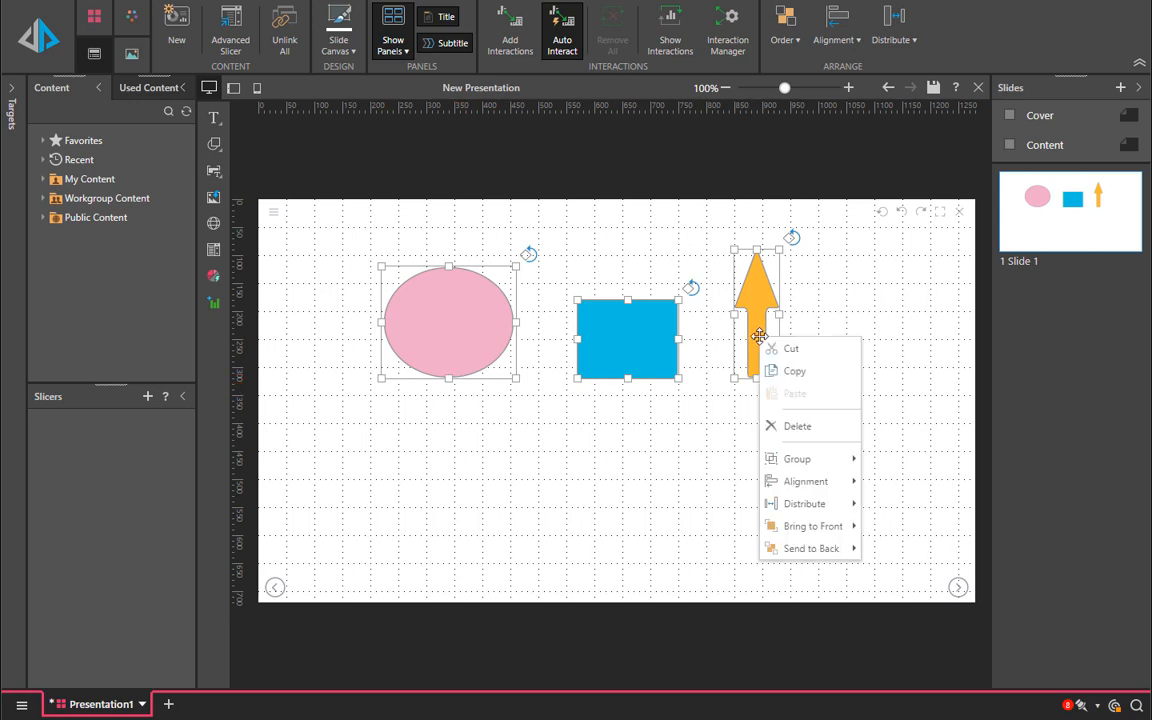
{"action": "mouse_move", "coordinate": [800, 462]}
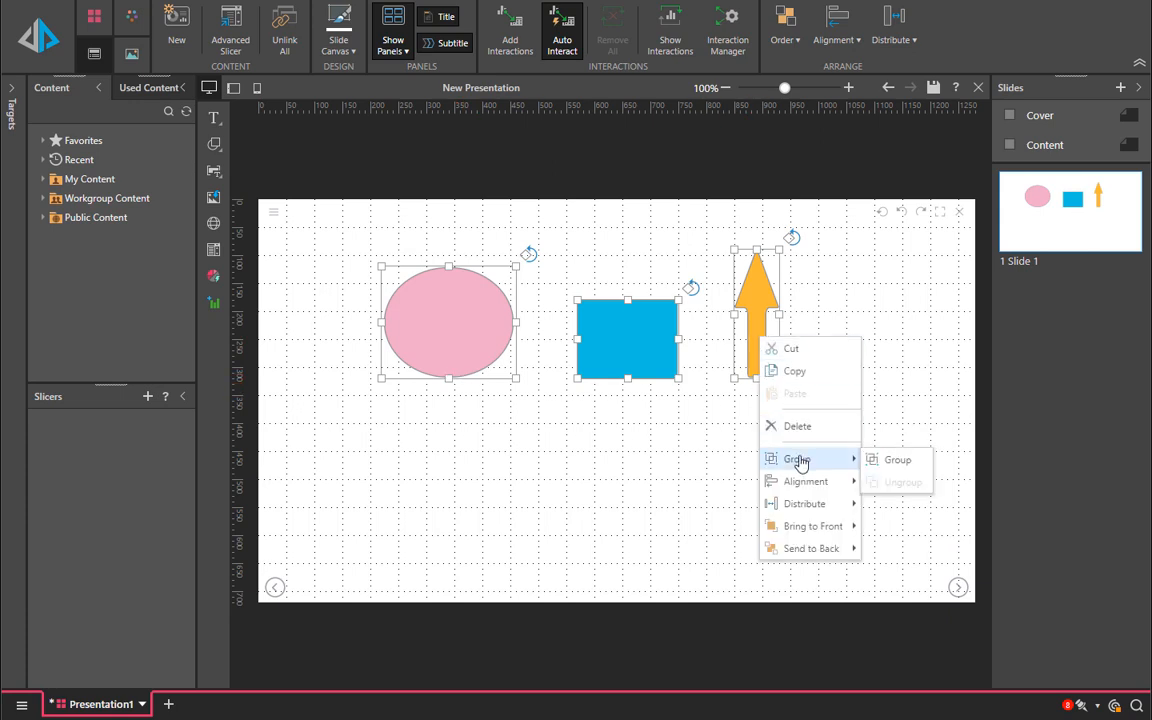
{"action": "left_click", "coordinate": [879, 463]}
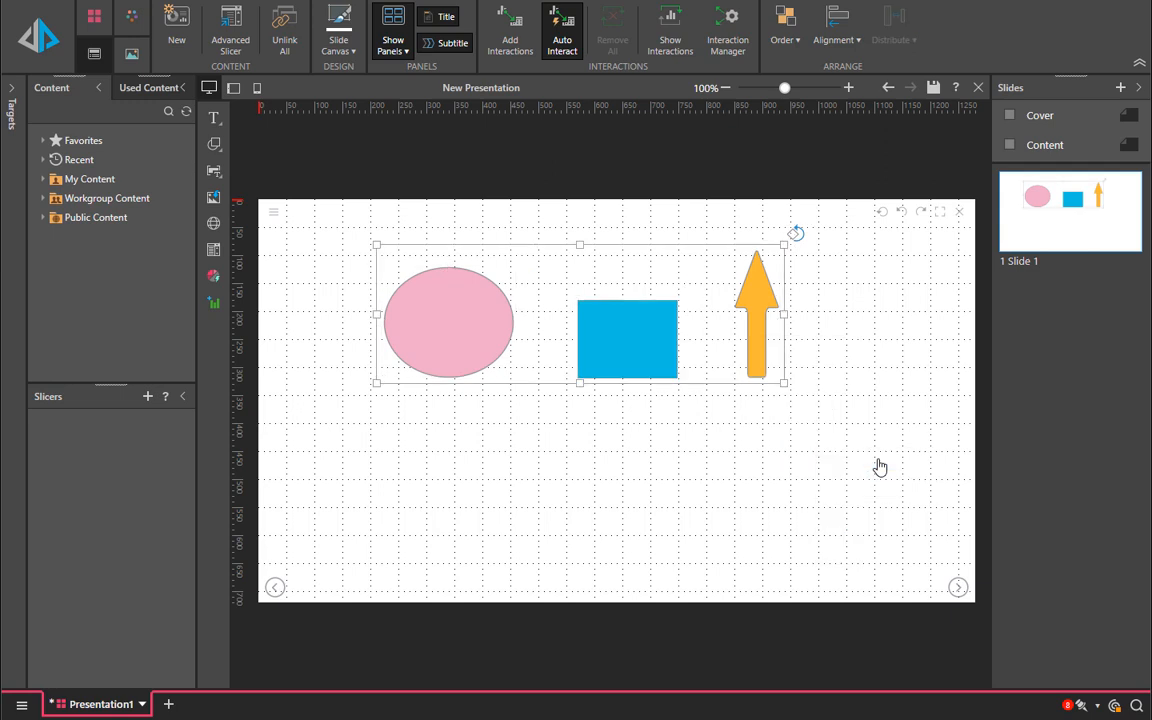
{"action": "left_click_drag", "start_coordinate": [627, 345], "coordinate": [551, 331]}
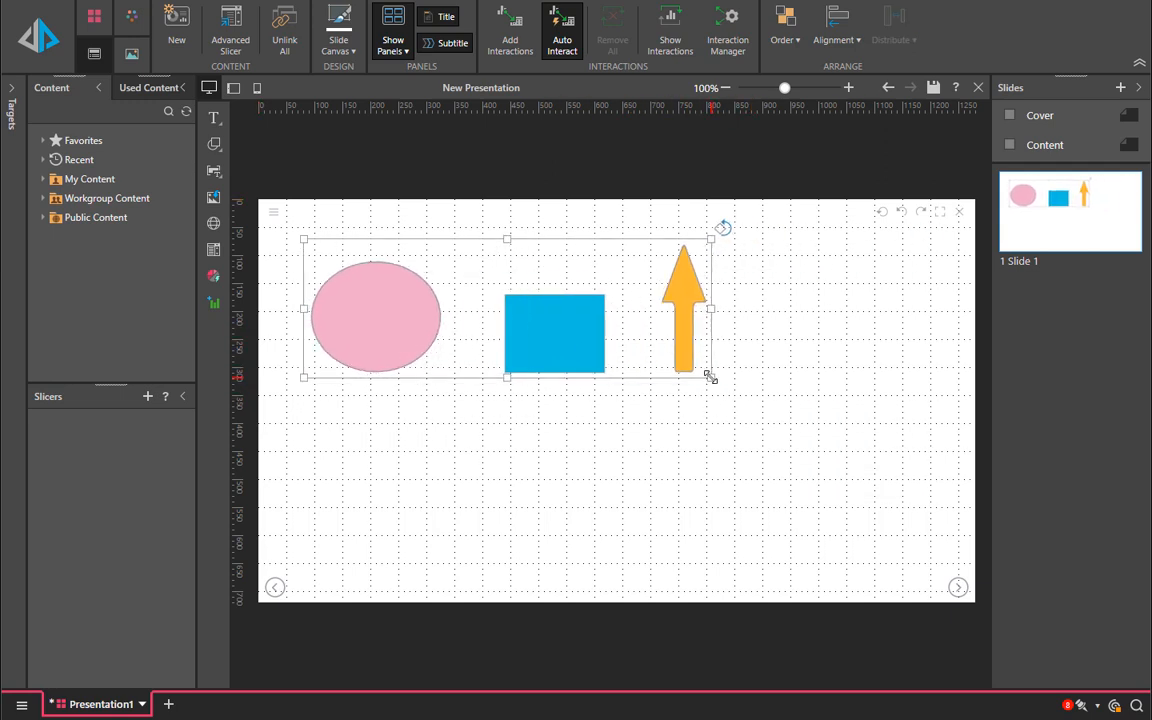
Enlarge the group, turn off Snap to Grid and shrink the group to about 500 by 210 ruler units.
{"action": "left_click_drag", "start_coordinate": [709, 376], "coordinate": [776, 470]}
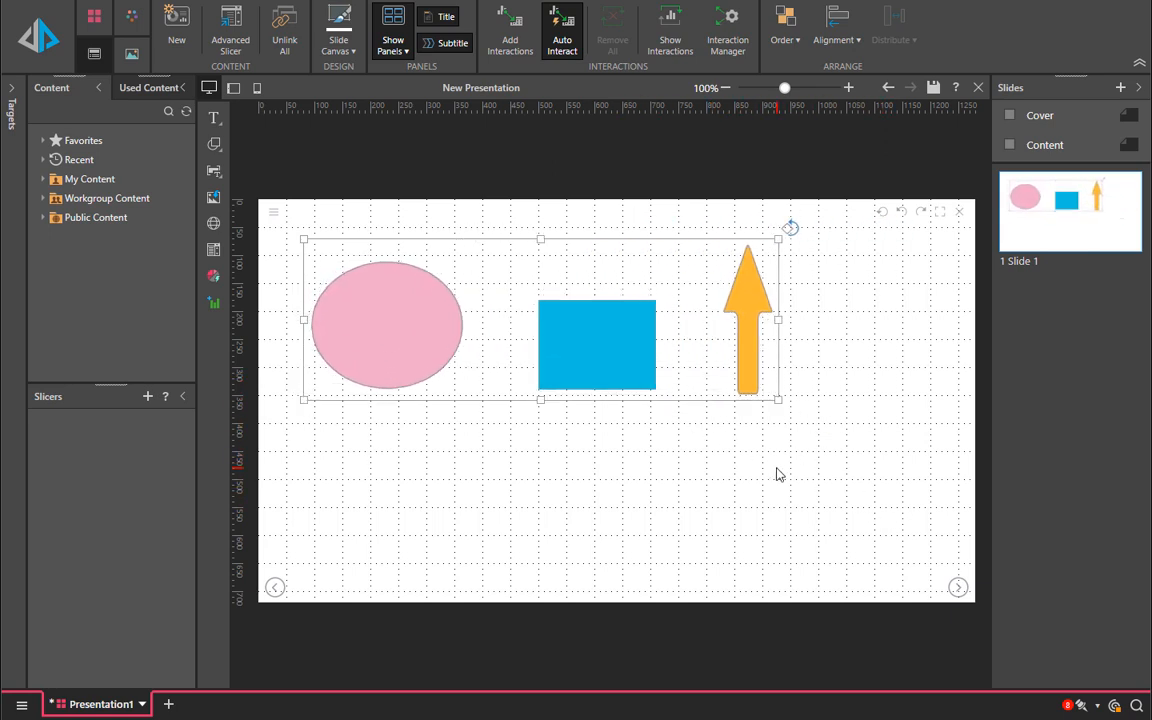
{"action": "left_click", "coordinate": [120, 30]}
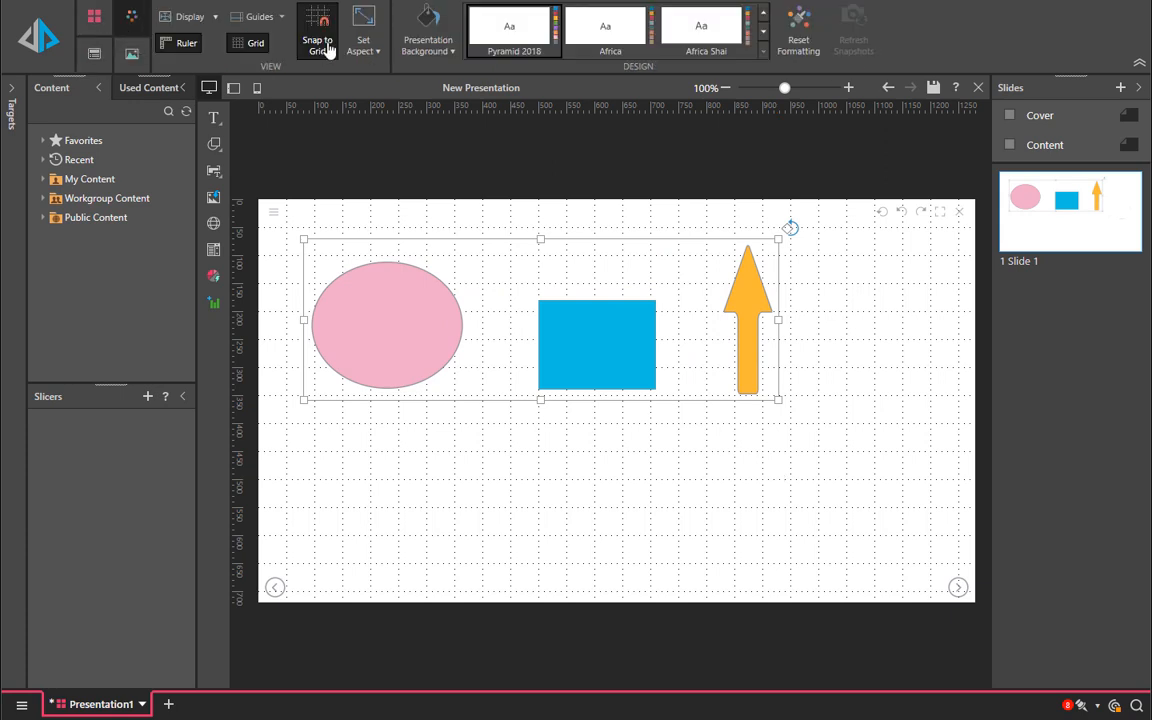
{"action": "left_click_drag", "start_coordinate": [776, 401], "coordinate": [598, 360]}
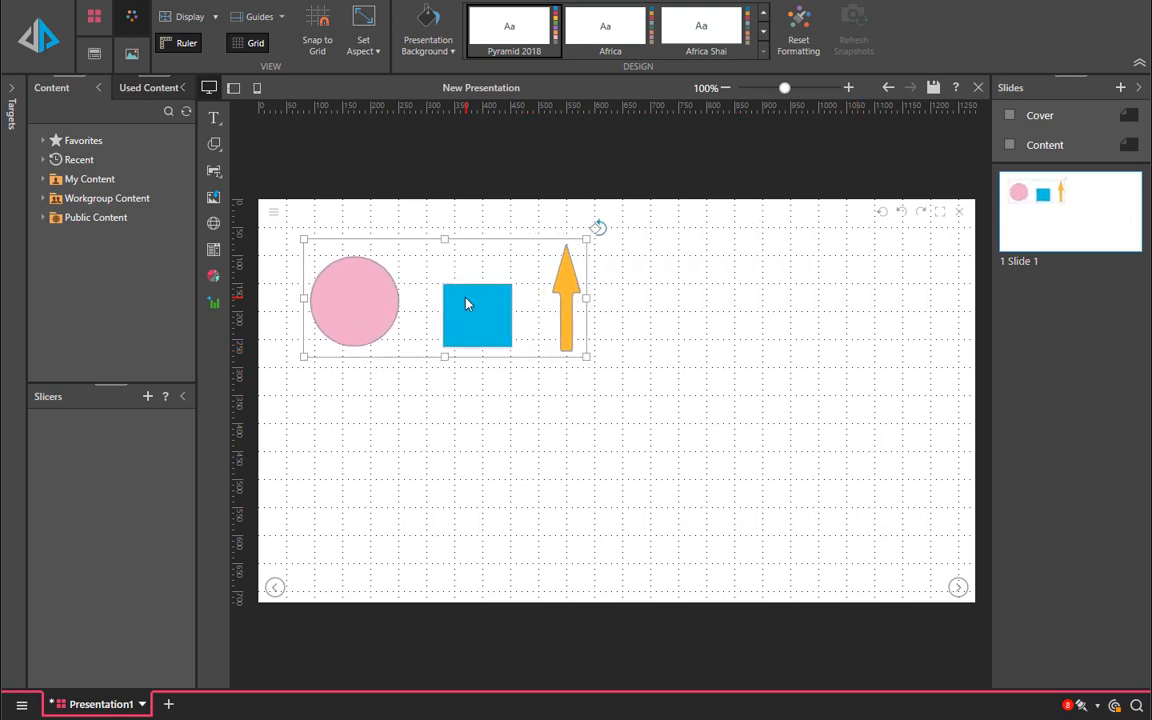
Copy the shape group and paste a duplicate in the middle of the slide, below and to the right of the original.
{"action": "right_click", "coordinate": [457, 297]}
{"action": "left_click", "coordinate": [502, 330]}
{"action": "left_click", "coordinate": [504, 402]}
{"action": "right_click", "coordinate": [504, 402]}
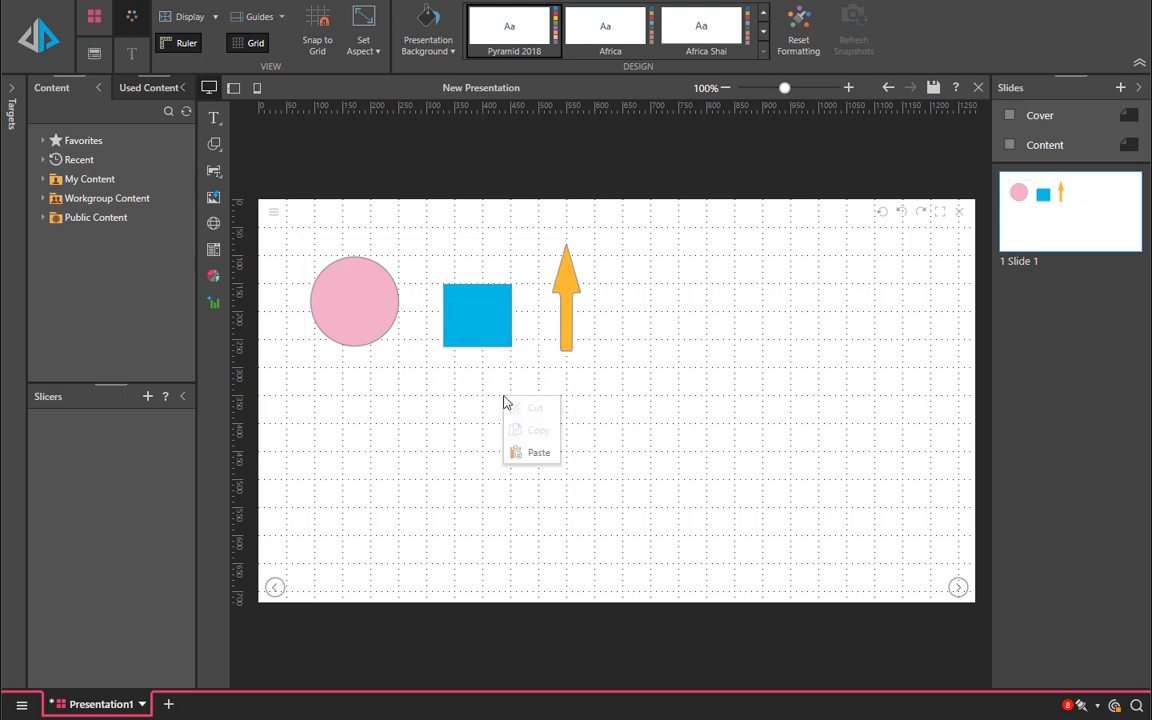
{"action": "left_click", "coordinate": [543, 455]}
{"action": "left_click_drag", "start_coordinate": [566, 458], "coordinate": [507, 428]}
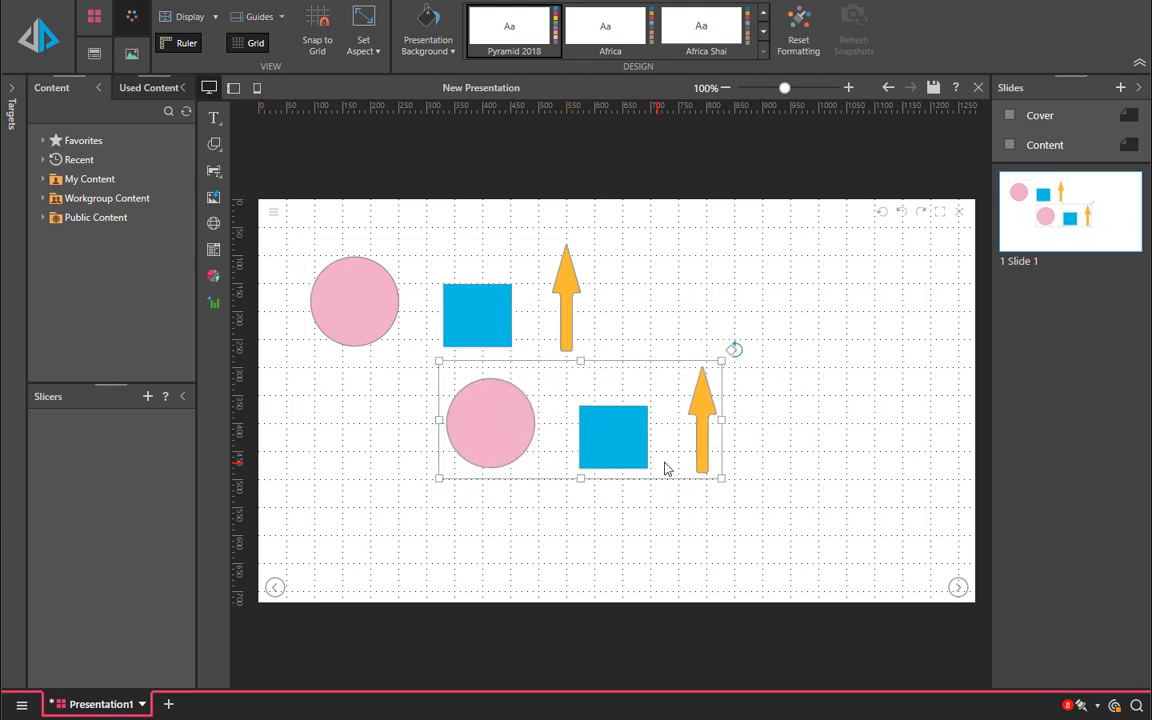
Paste a second duplicate of the shape group in the slide's lower right and deselect it.
{"action": "right_click", "coordinate": [771, 526]}
{"action": "left_click", "coordinate": [800, 575]}
{"action": "left_click_drag", "start_coordinate": [762, 526], "coordinate": [693, 504]}
{"action": "left_click", "coordinate": [738, 314]}
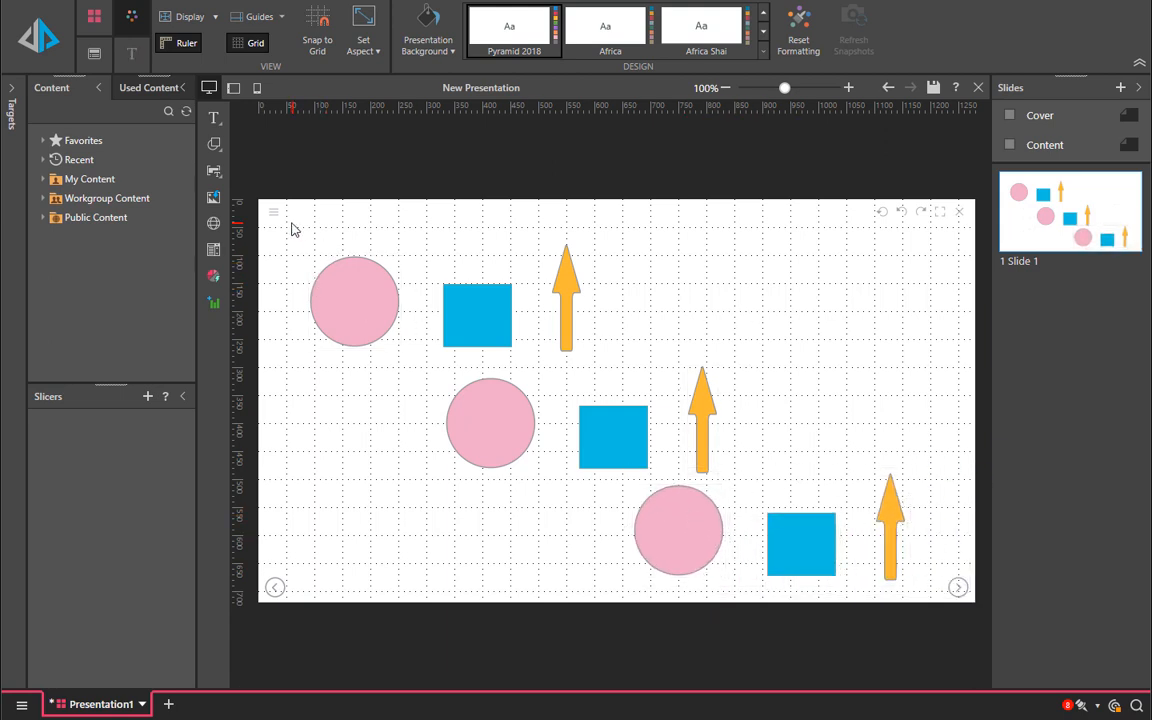
Left-align the three shape groups and distribute them vertically.
{"action": "left_click_drag", "start_coordinate": [291, 226], "coordinate": [941, 610]}
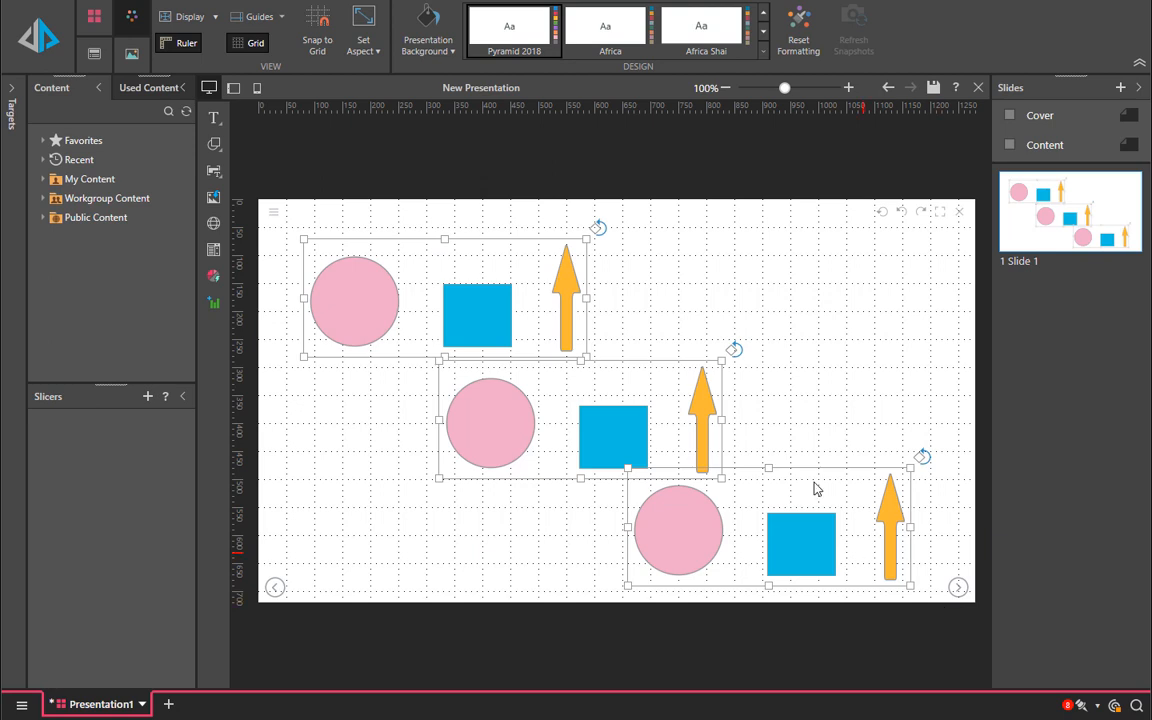
{"action": "left_click", "coordinate": [92, 55]}
{"action": "left_click", "coordinate": [826, 58]}
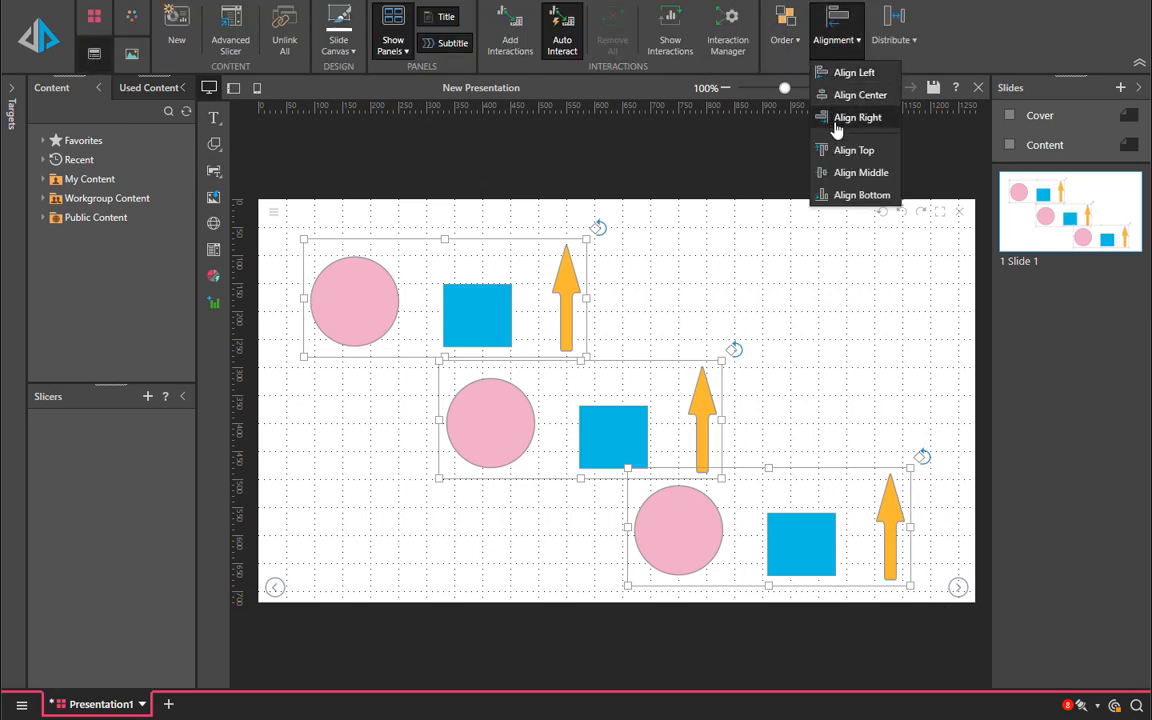
{"action": "left_click", "coordinate": [828, 73]}
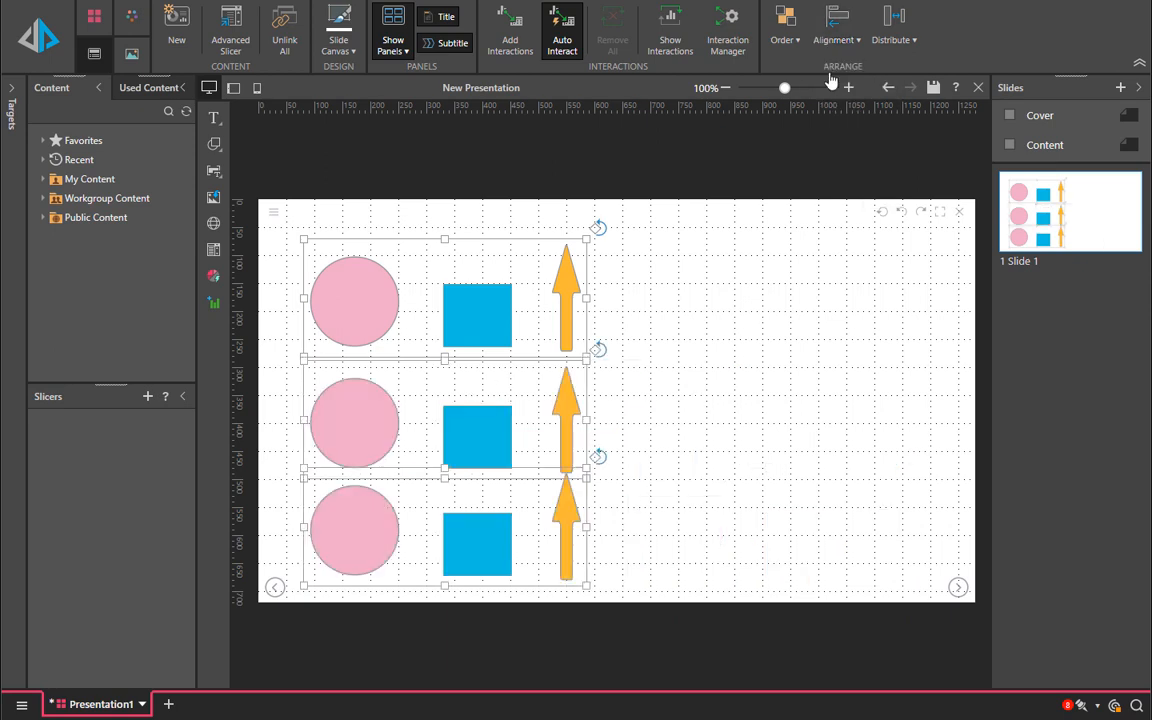
{"action": "left_click", "coordinate": [892, 48]}
{"action": "left_click", "coordinate": [906, 98]}
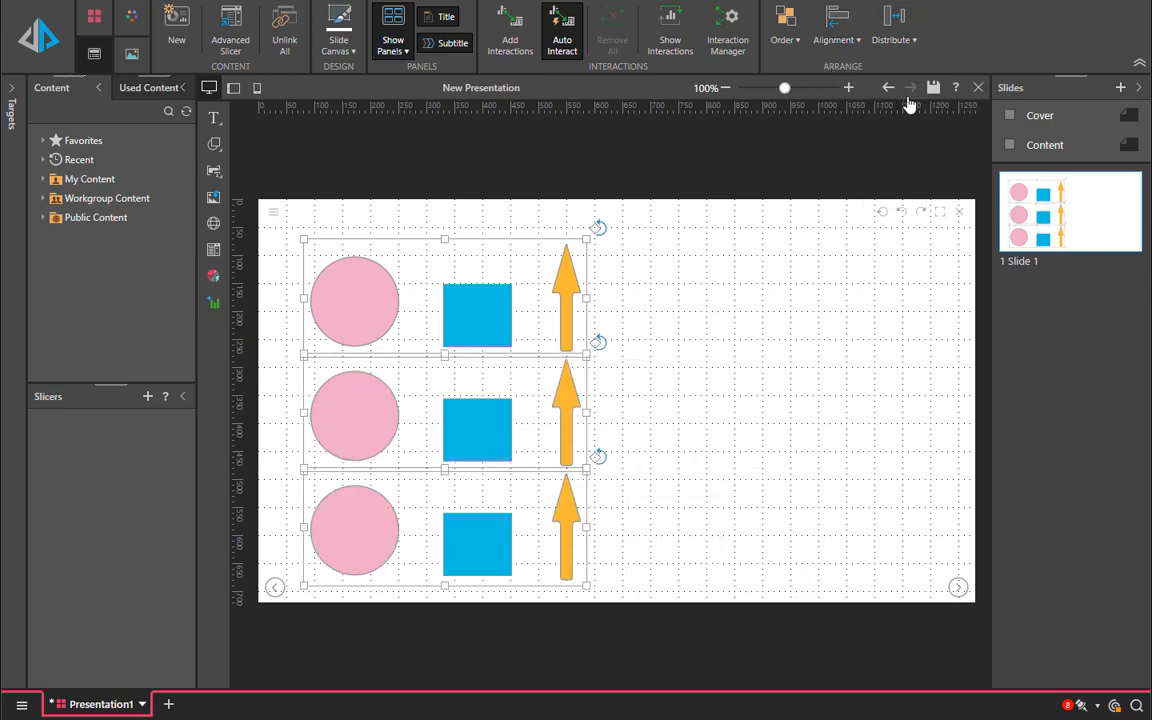
Move the three aligned groups slightly up and to the right, and rotate the top group slightly counterclockwise.
{"action": "left_click_drag", "start_coordinate": [355, 303], "coordinate": [386, 309]}
{"action": "left_click", "coordinate": [377, 300]}
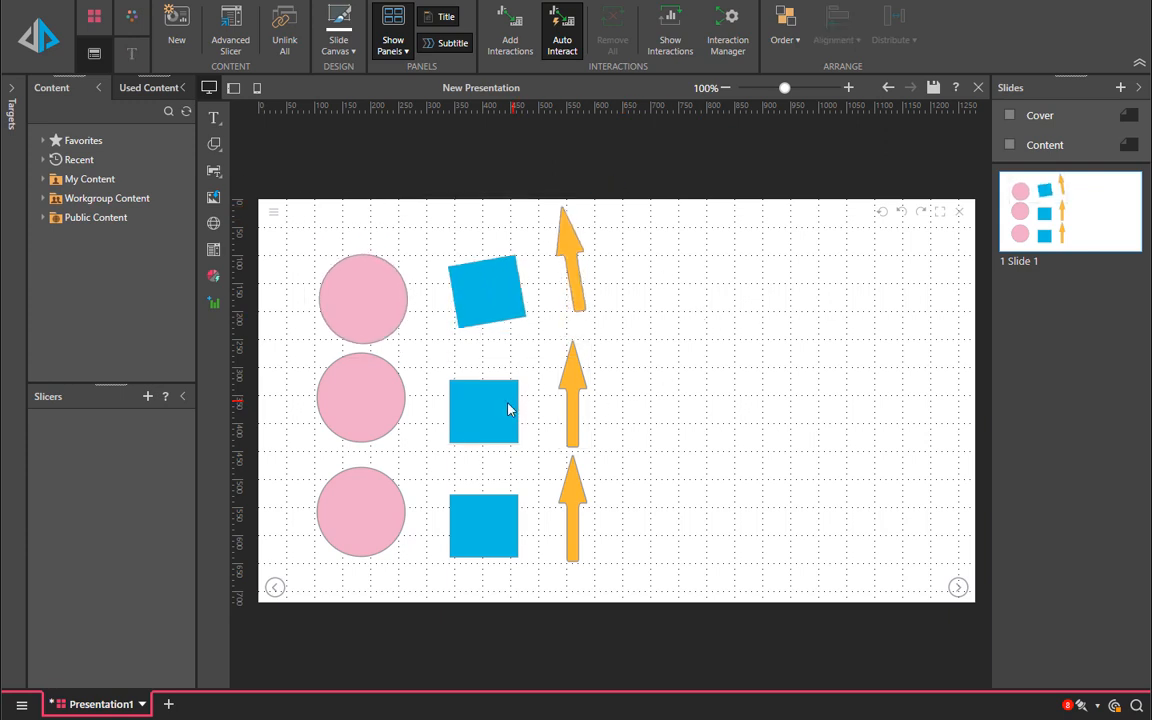
Move the middle shape group to the right half of the slide and ungroup its shapes.
{"action": "left_click", "coordinate": [476, 414]}
{"action": "left_click_drag", "start_coordinate": [476, 414], "coordinate": [762, 414]}
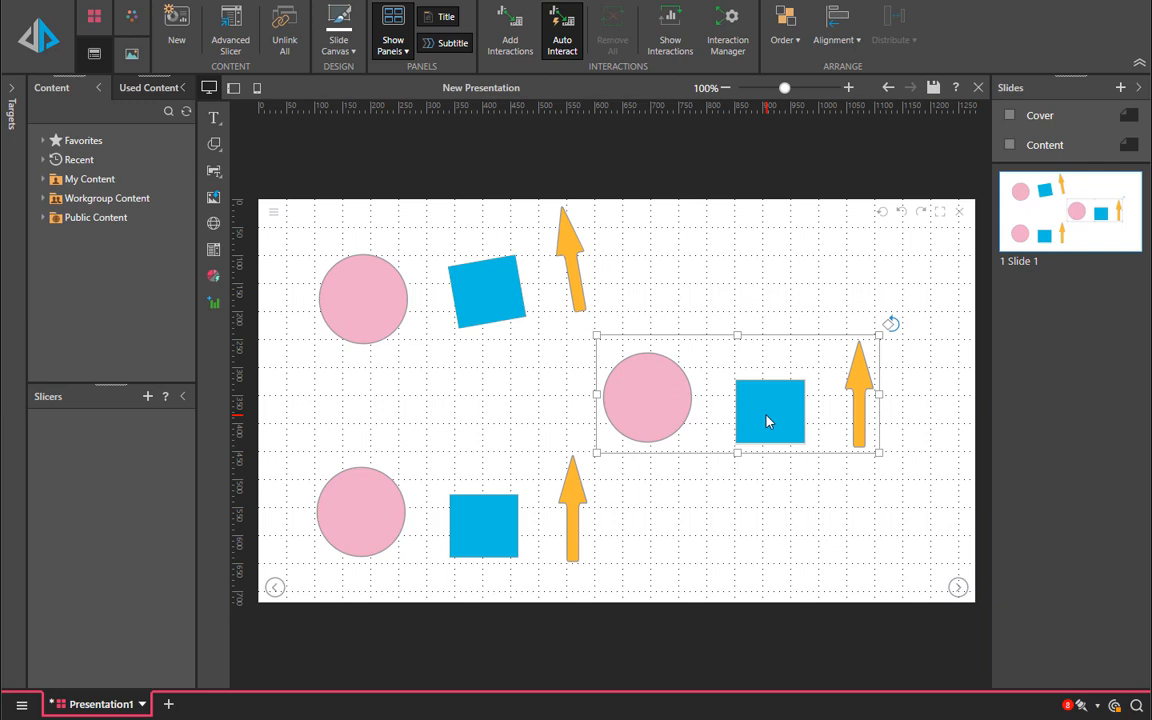
{"action": "right_click", "coordinate": [768, 421]}
{"action": "mouse_move", "coordinate": [797, 543]}
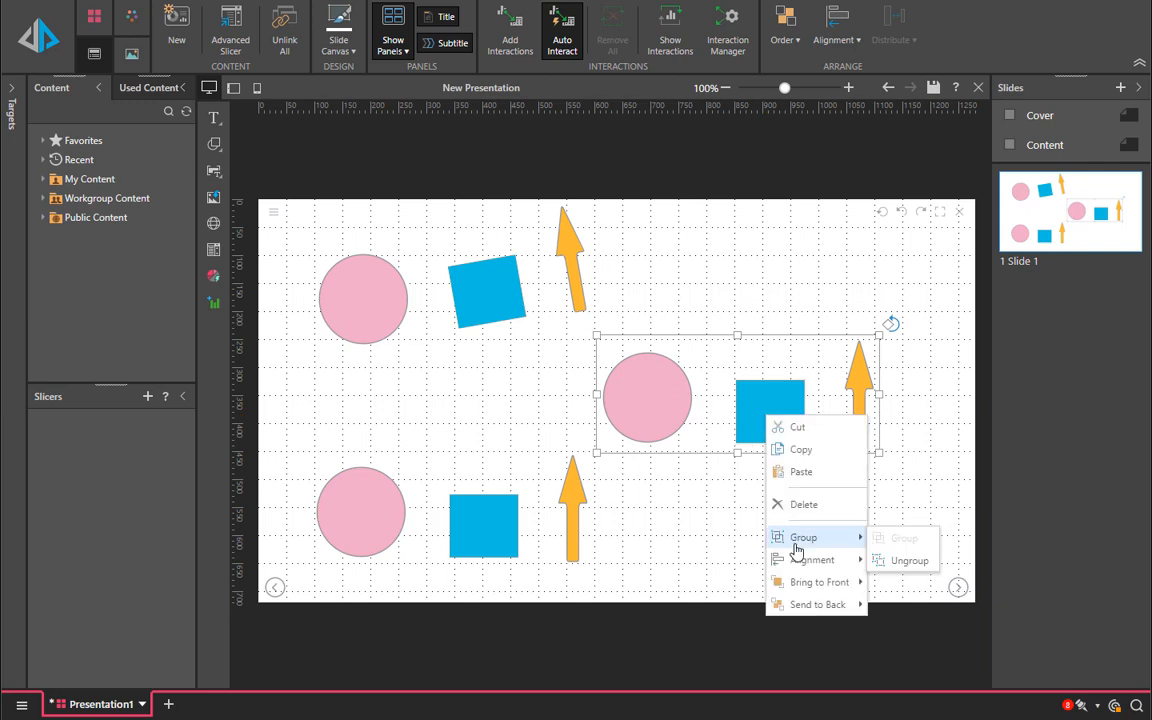
{"action": "left_click", "coordinate": [906, 561]}
{"action": "left_click", "coordinate": [817, 550]}
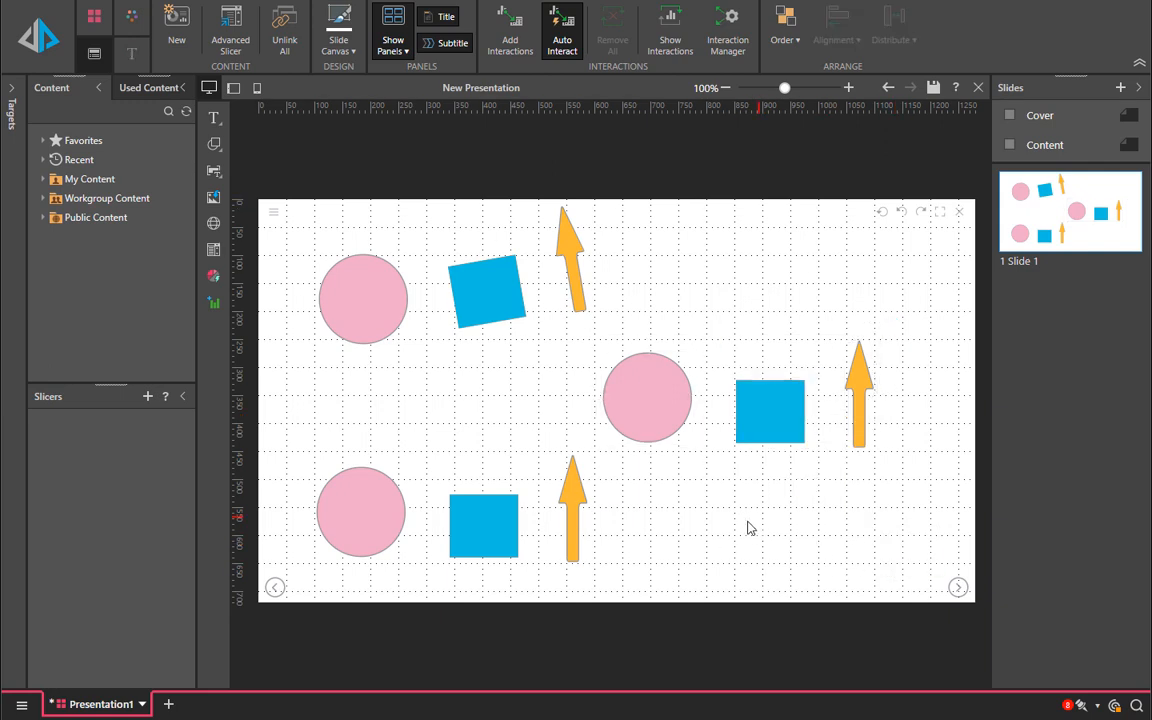
Rotate the ungrouped blue square about 45 degrees counterclockwise into a diamond, leaving its circle and arrow as they are.
{"action": "left_click", "coordinate": [761, 432]}
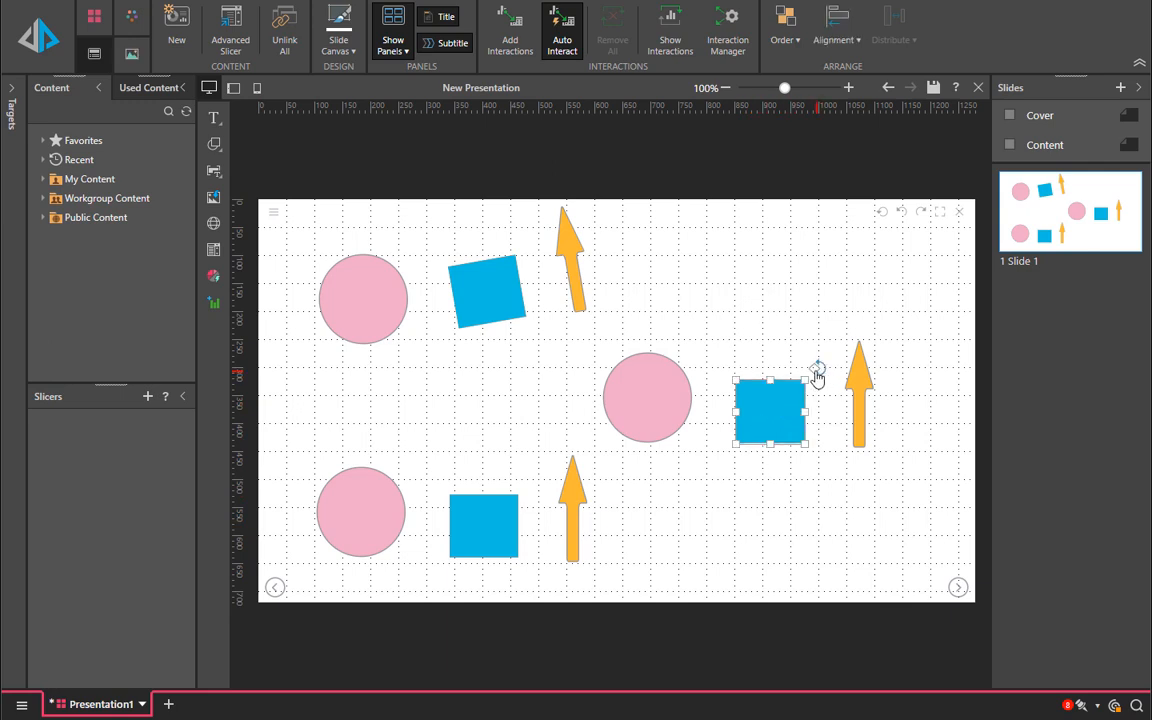
{"action": "left_click_drag", "start_coordinate": [817, 372], "coordinate": [779, 336]}
{"action": "left_click", "coordinate": [843, 498]}
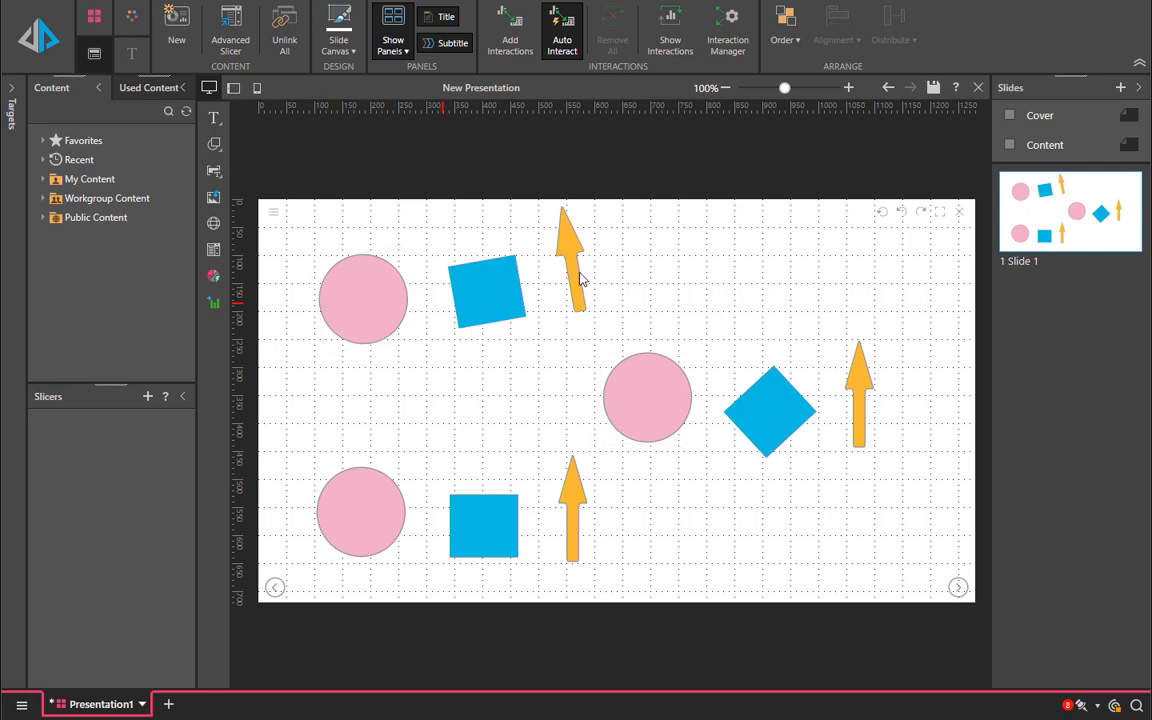
Rotate only the blue square inside the lower shape group about 45 degrees counterclockwise without ungrouping it.
{"action": "left_click", "coordinate": [502, 545]}
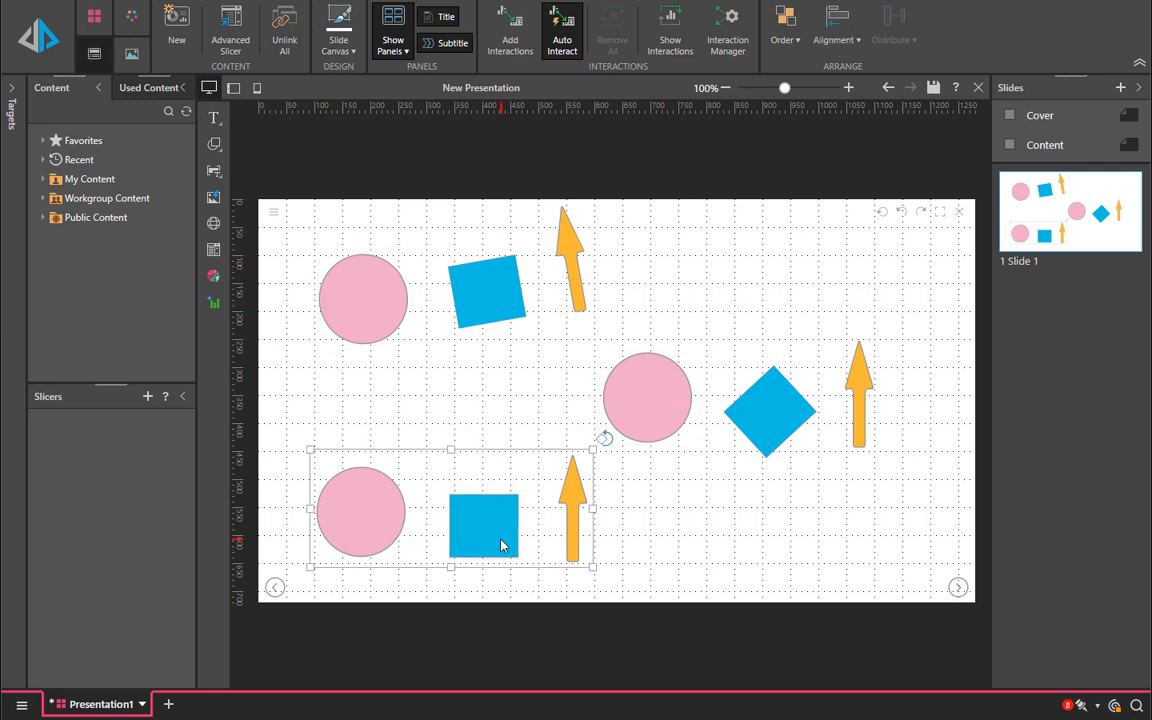
{"action": "left_click", "coordinate": [502, 545]}
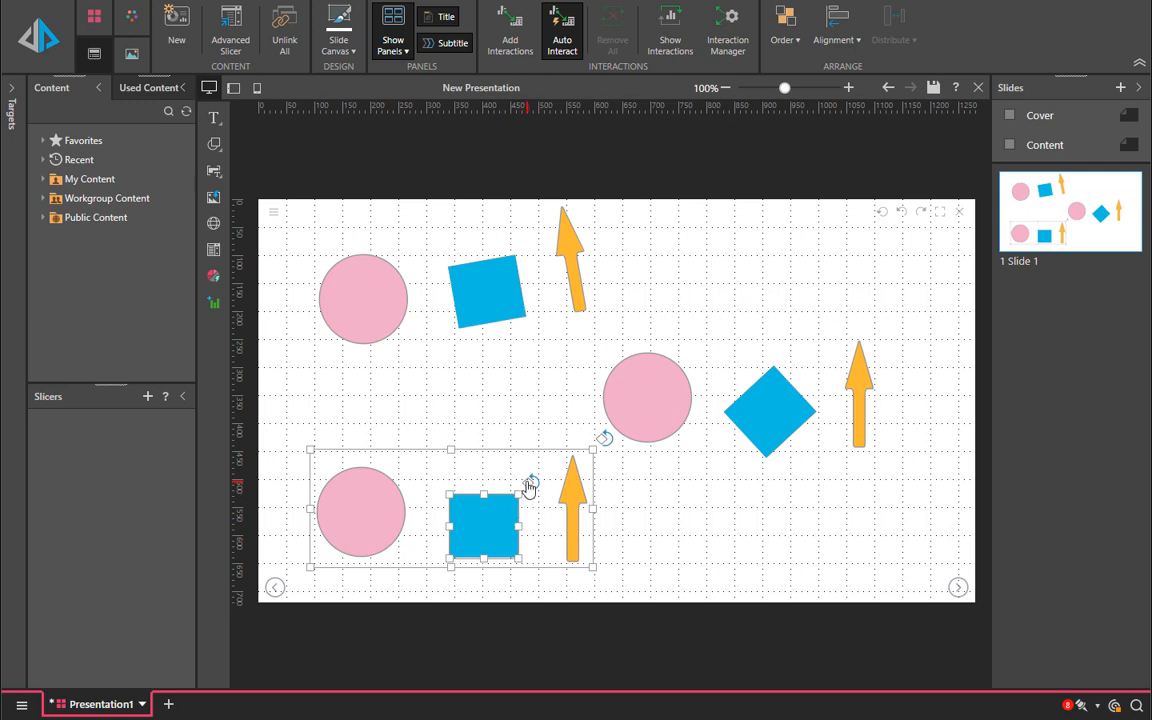
{"action": "left_click_drag", "start_coordinate": [530, 486], "coordinate": [490, 464]}
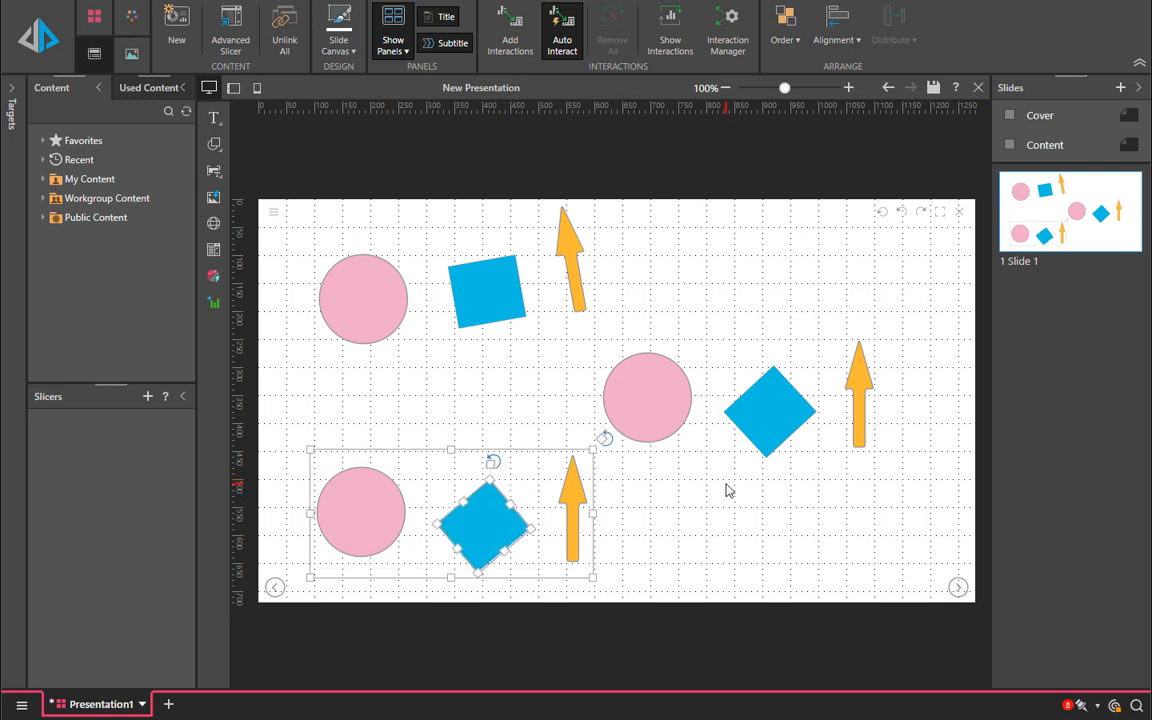
Delete the tilted top group and the three ungrouped shapes on the right half of the slide.
{"action": "left_click", "coordinate": [492, 328]}
{"action": "key", "text": "Delete"}
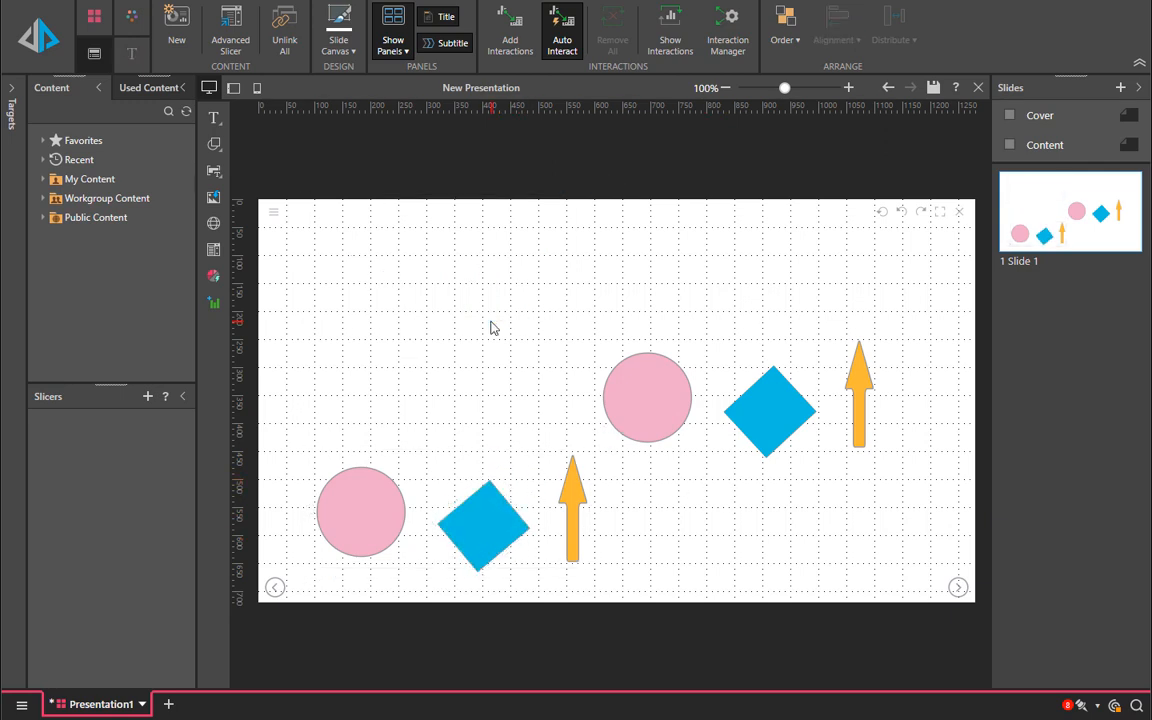
{"action": "left_click_drag", "start_coordinate": [578, 302], "coordinate": [944, 473]}
{"action": "key", "text": "Delete"}
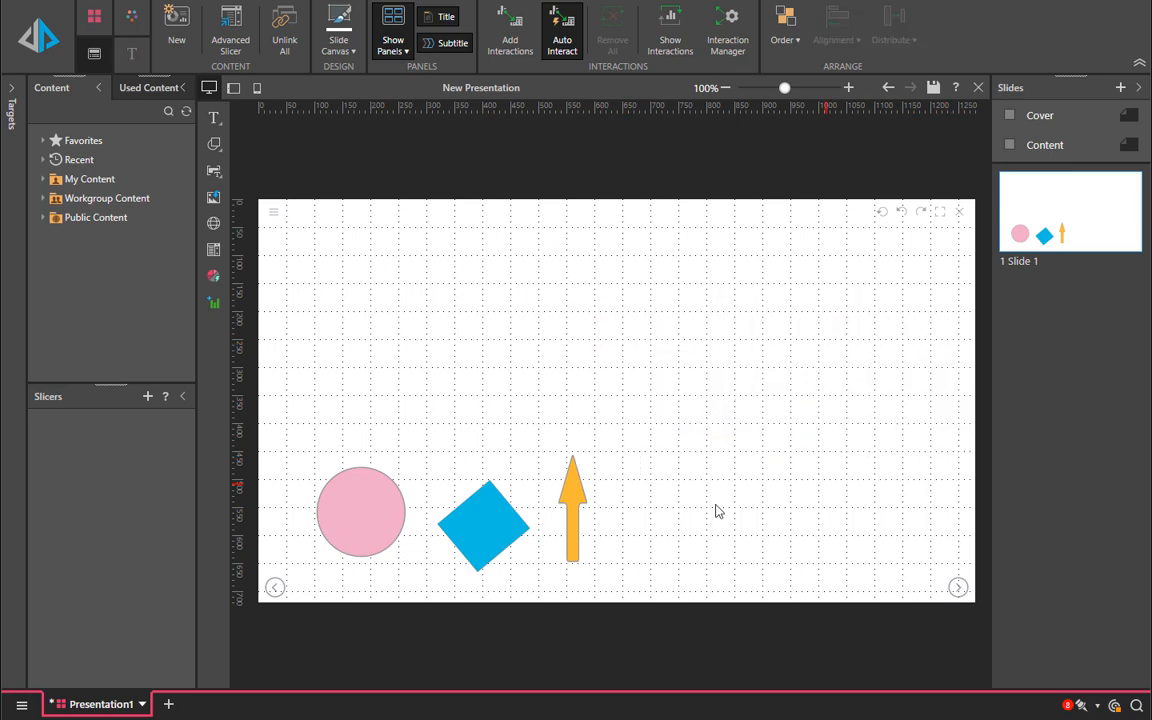
Move the remaining shape group to the slide's upper right, duplicate it and place the copy directly below it.
{"action": "left_click_drag", "start_coordinate": [500, 546], "coordinate": [787, 342]}
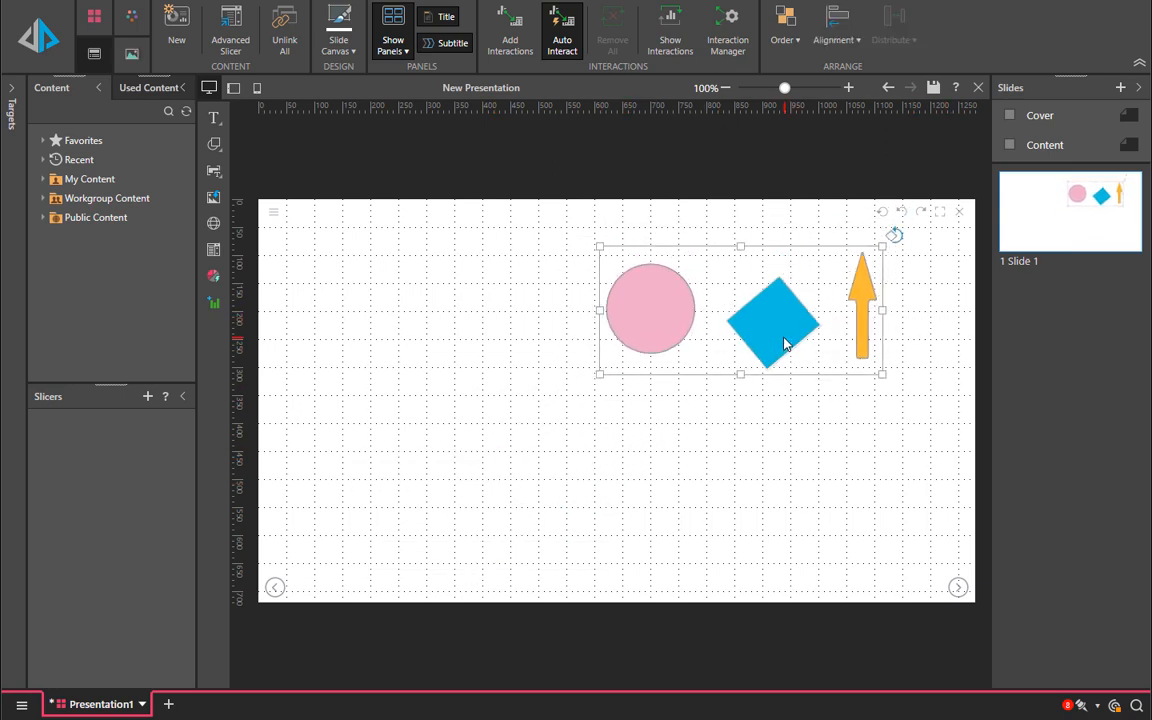
{"action": "right_click", "coordinate": [785, 345]}
{"action": "left_click", "coordinate": [817, 372]}
{"action": "right_click", "coordinate": [407, 399]}
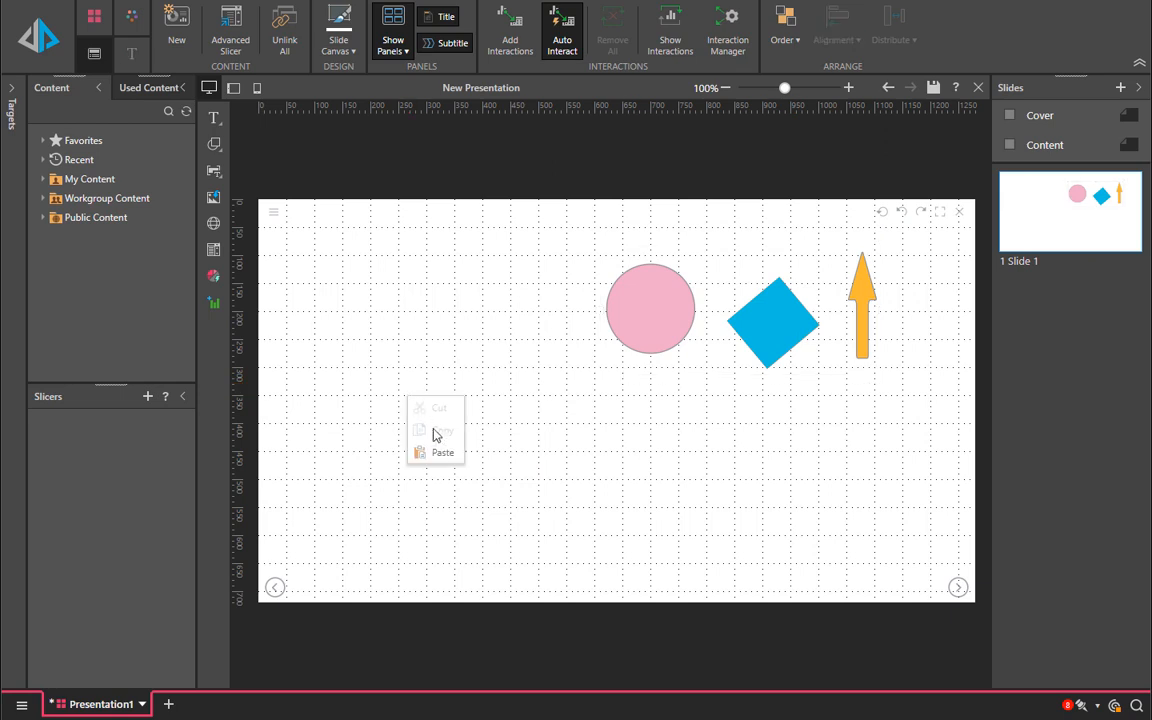
{"action": "left_click", "coordinate": [443, 454]}
{"action": "left_click_drag", "start_coordinate": [589, 483], "coordinate": [807, 481]}
{"action": "left_click", "coordinate": [498, 381]}
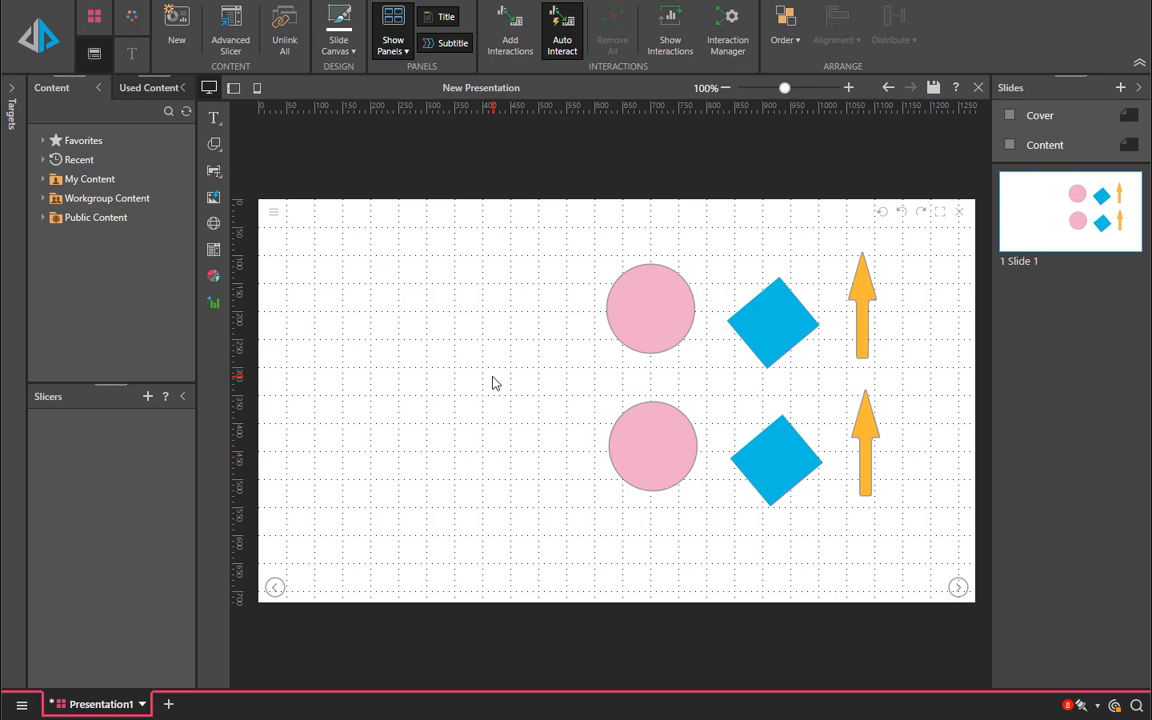
Ungroup the circle, diamond and arrow of the upper shape group.
{"action": "left_click", "coordinate": [677, 337]}
{"action": "right_click", "coordinate": [677, 336]}
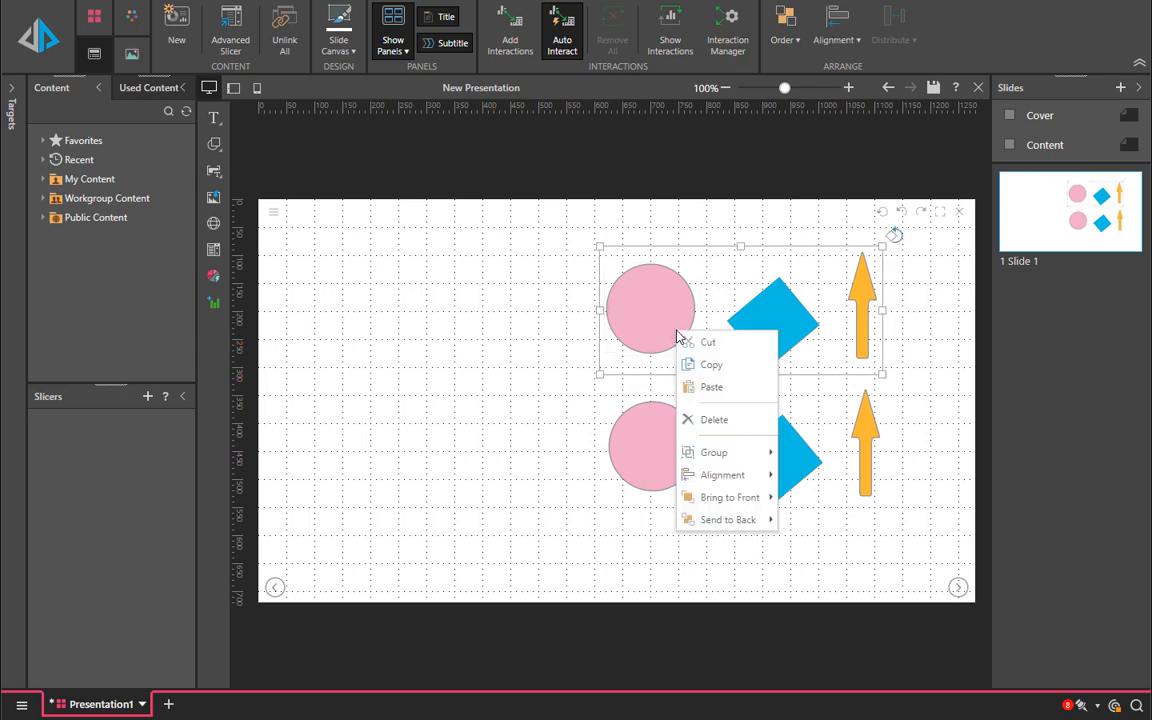
{"action": "mouse_move", "coordinate": [729, 457]}
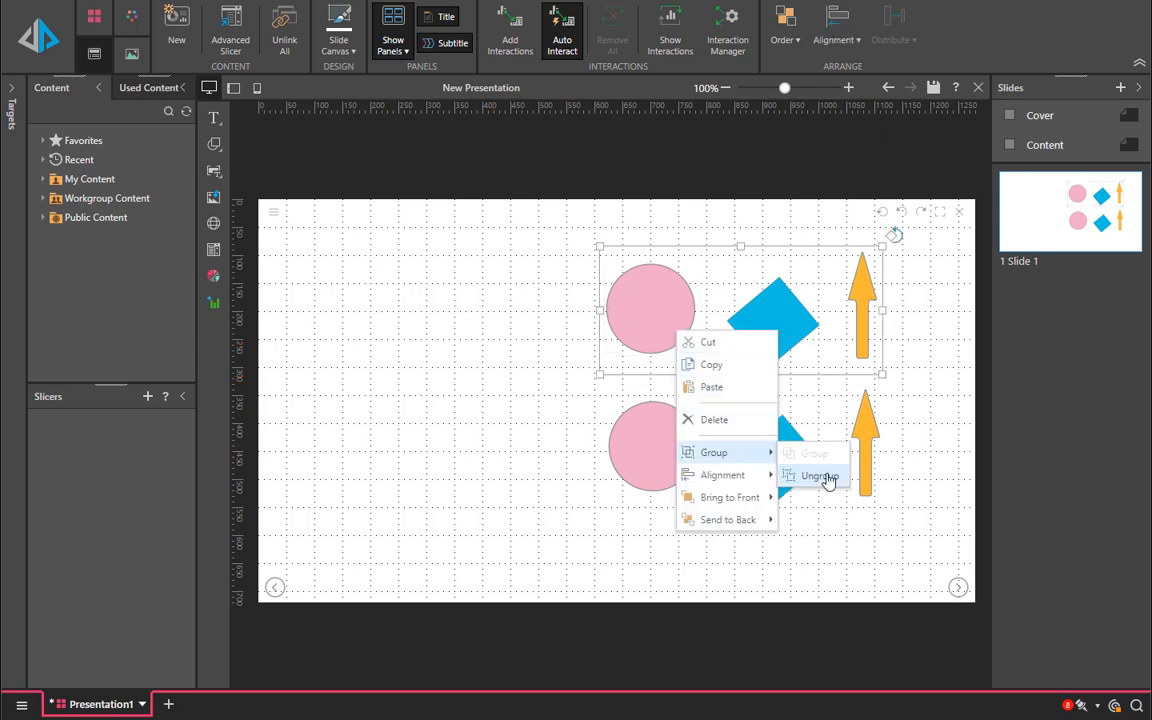
{"action": "left_click", "coordinate": [820, 476]}
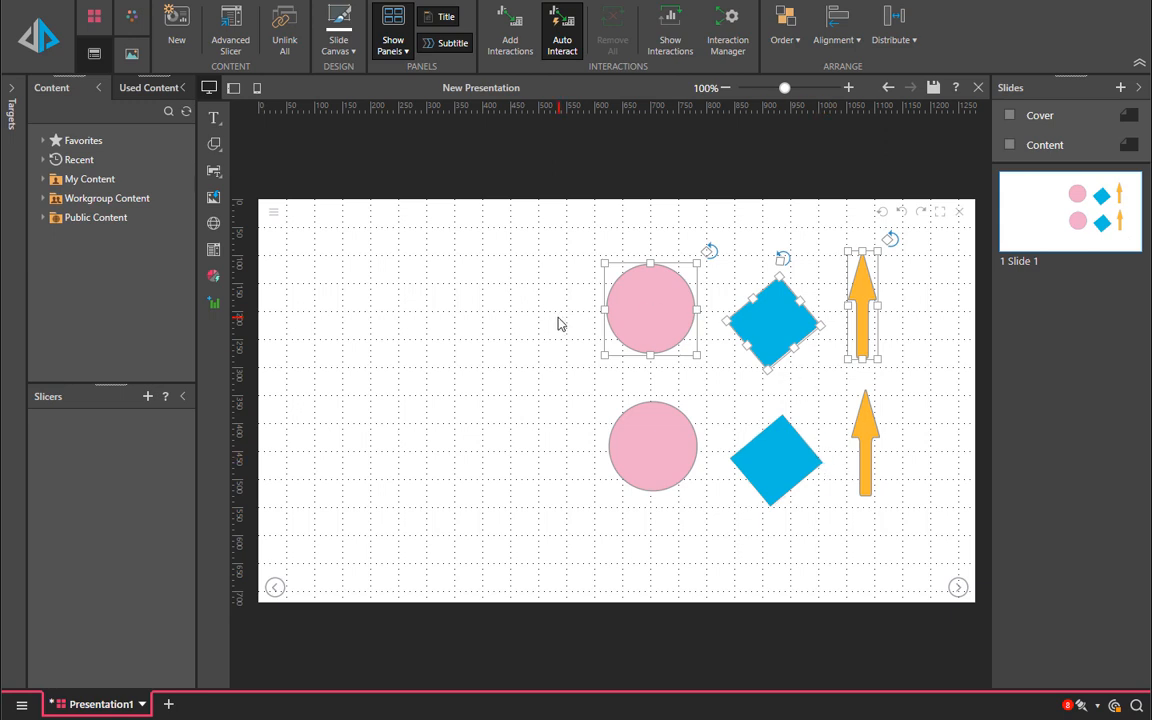
Shrink the three ungrouped upper shapes simultaneously, and shrink the lower shape group slightly as one unit.
{"action": "mouse_move", "coordinate": [604, 355]}
{"action": "left_mouse_down"}
{"action": "mouse_move", "coordinate": [555, 399]}
{"action": "mouse_move", "coordinate": [596, 384]}
{"action": "mouse_move", "coordinate": [622, 339]}
{"action": "mouse_move", "coordinate": [581, 378]}
{"action": "mouse_move", "coordinate": [617, 339]}
{"action": "left_mouse_up"}
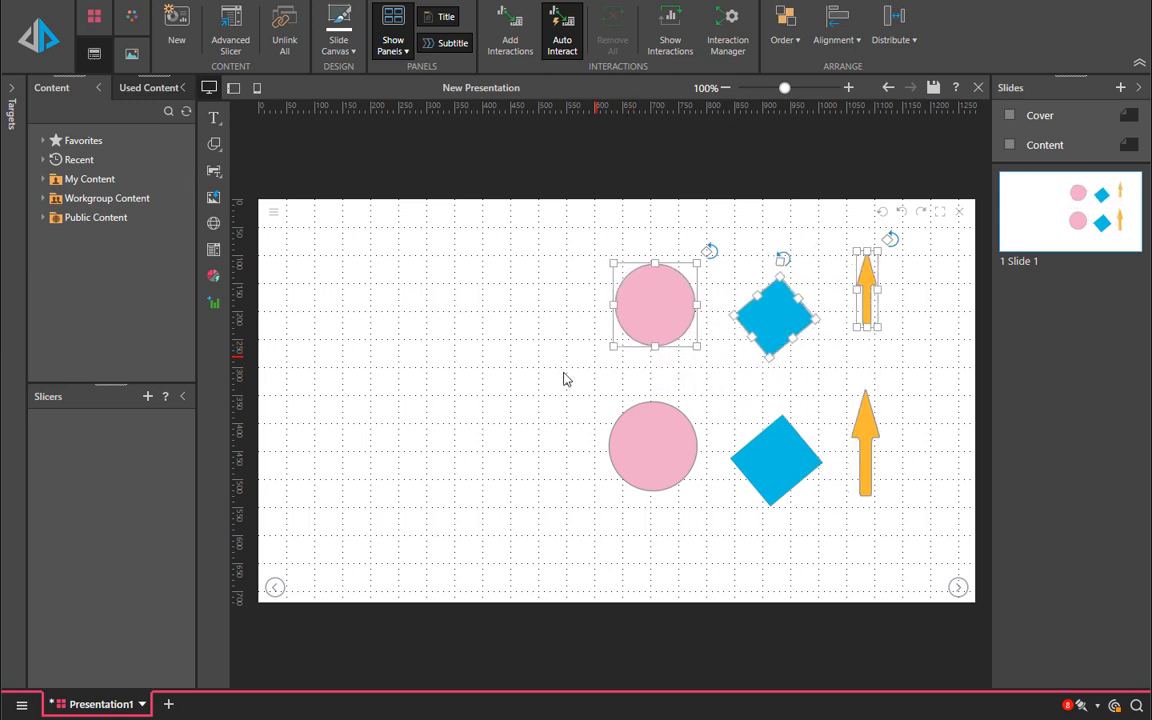
{"action": "left_click", "coordinate": [528, 381]}
{"action": "left_click", "coordinate": [648, 465]}
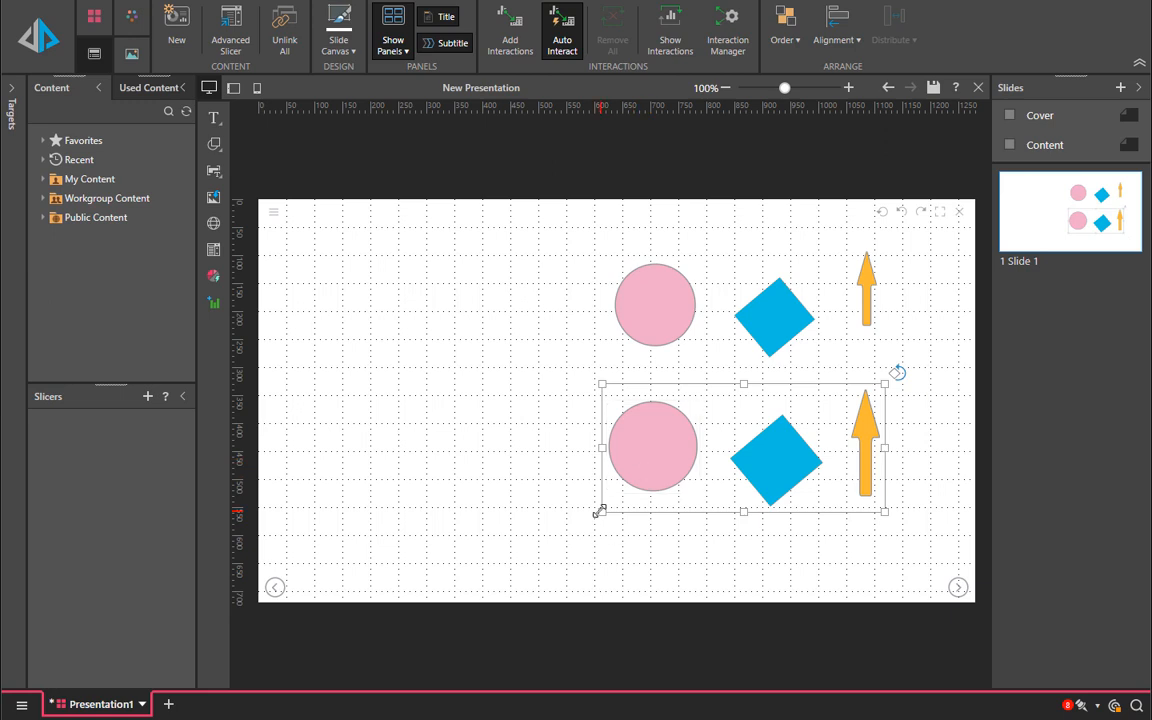
{"action": "mouse_move", "coordinate": [600, 510]}
{"action": "left_mouse_down"}
{"action": "mouse_move", "coordinate": [460, 600]}
{"action": "mouse_move", "coordinate": [650, 504]}
{"action": "mouse_move", "coordinate": [450, 573]}
{"action": "mouse_move", "coordinate": [628, 500]}
{"action": "left_mouse_up"}
Fill the three ungrouped upper shapes with the light green standard color.
{"action": "mouse_move", "coordinate": [563, 202]}
{"action": "left_mouse_down"}
{"action": "mouse_move", "coordinate": [665, 284]}
{"action": "mouse_move", "coordinate": [904, 379]}
{"action": "left_mouse_up"}
{"action": "left_click", "coordinate": [132, 56]}
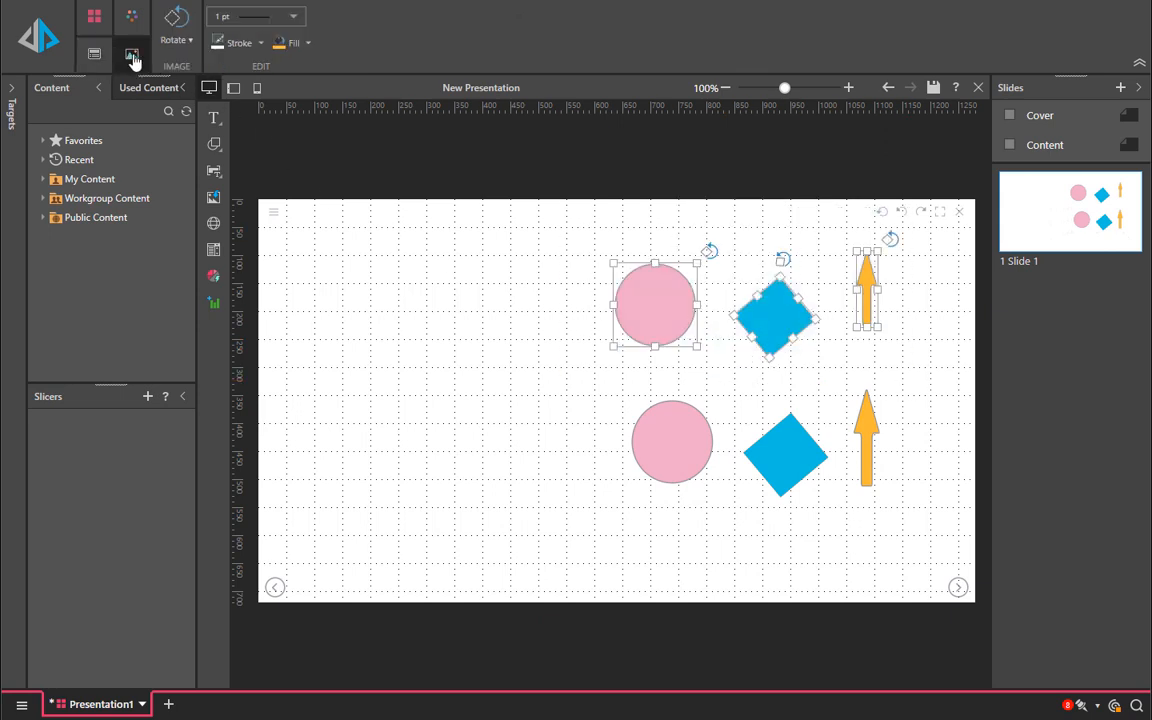
{"action": "left_click", "coordinate": [309, 46]}
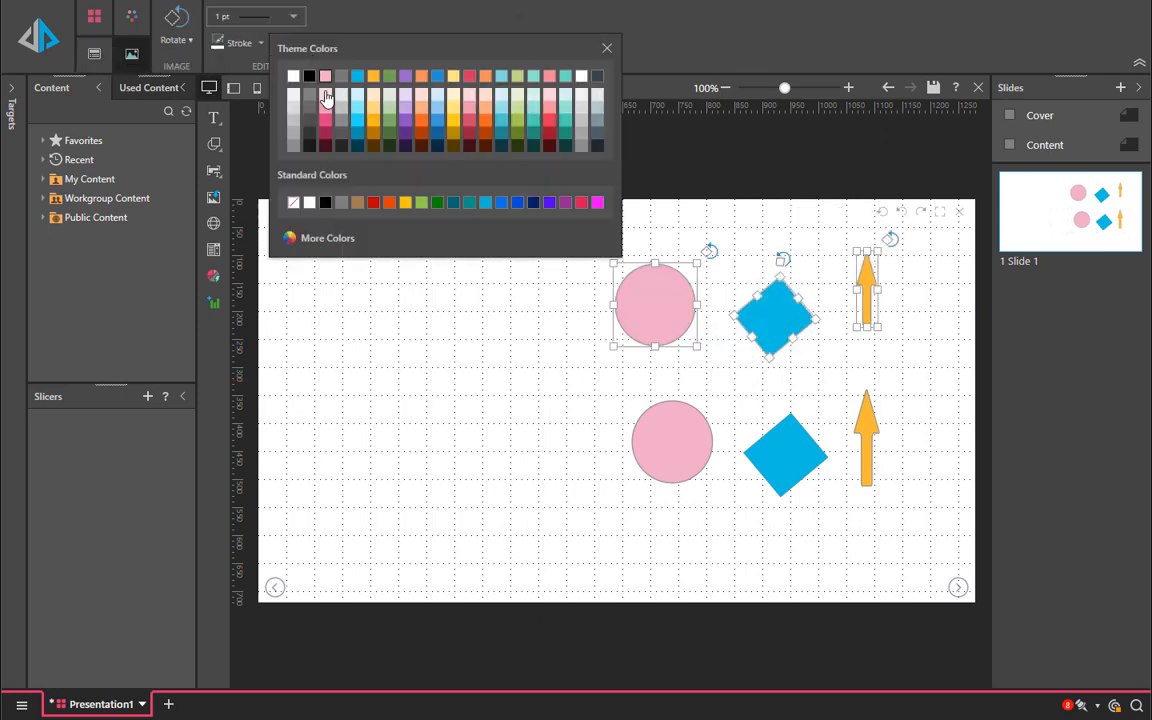
{"action": "left_click", "coordinate": [423, 208]}
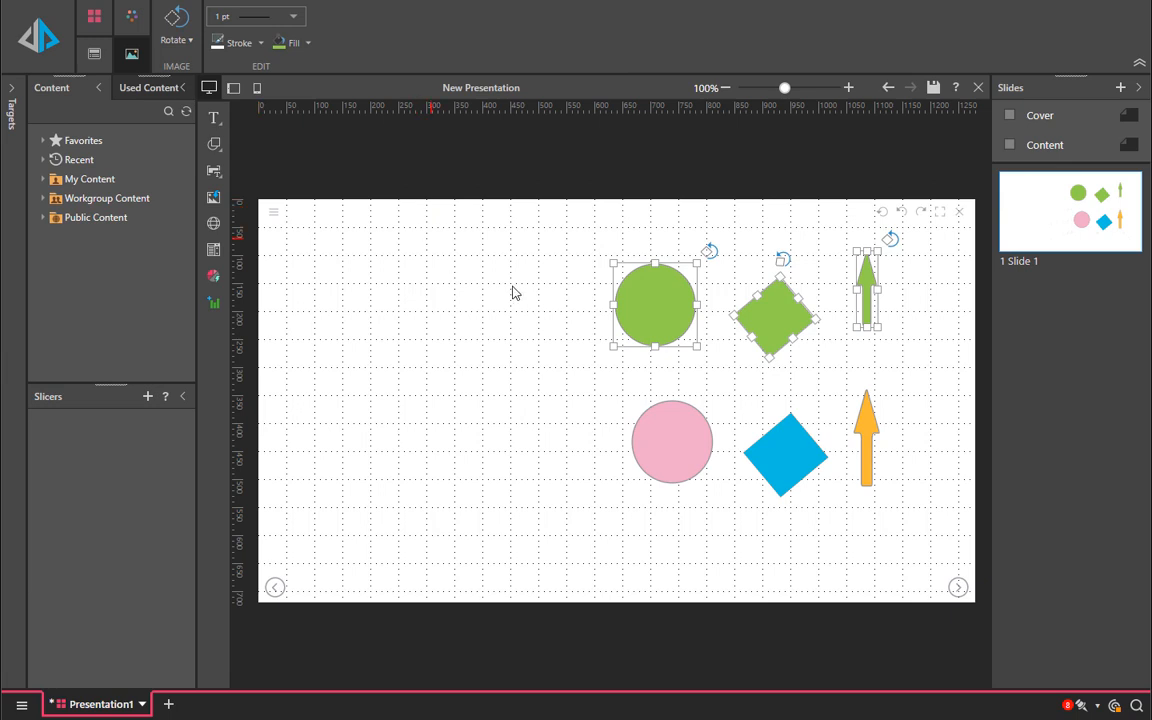
Group the three green shapes.
{"action": "right_click", "coordinate": [629, 315]}
{"action": "mouse_move", "coordinate": [709, 444]}
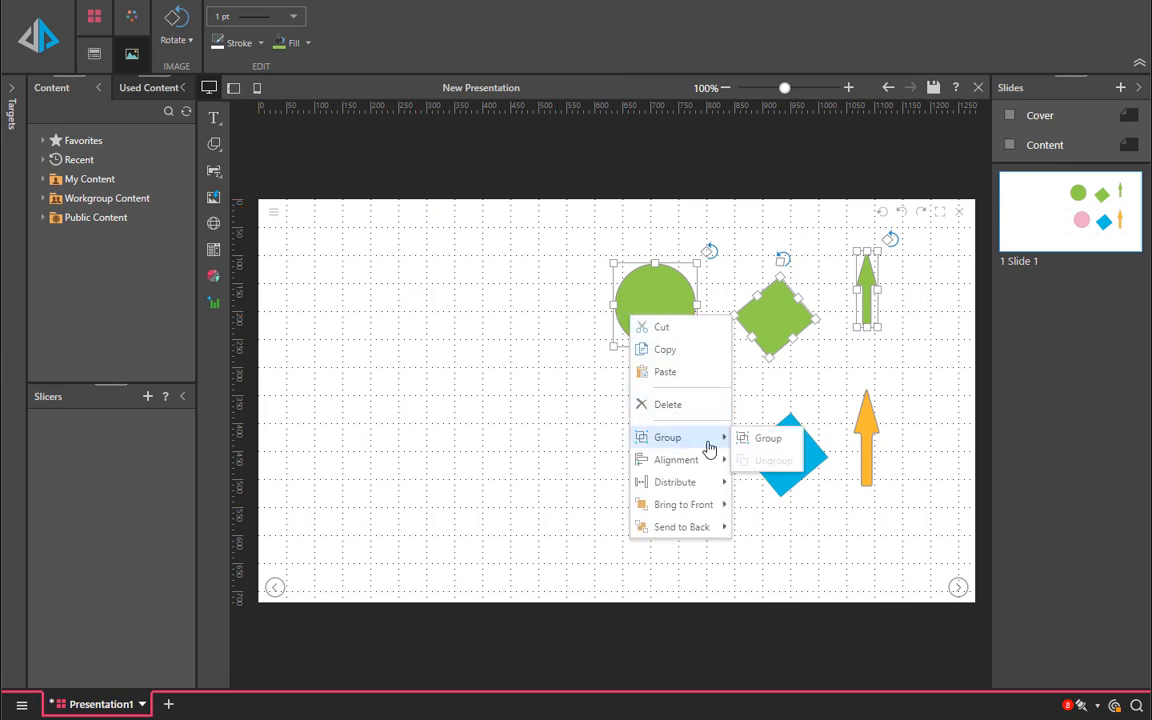
{"action": "left_click", "coordinate": [768, 440]}
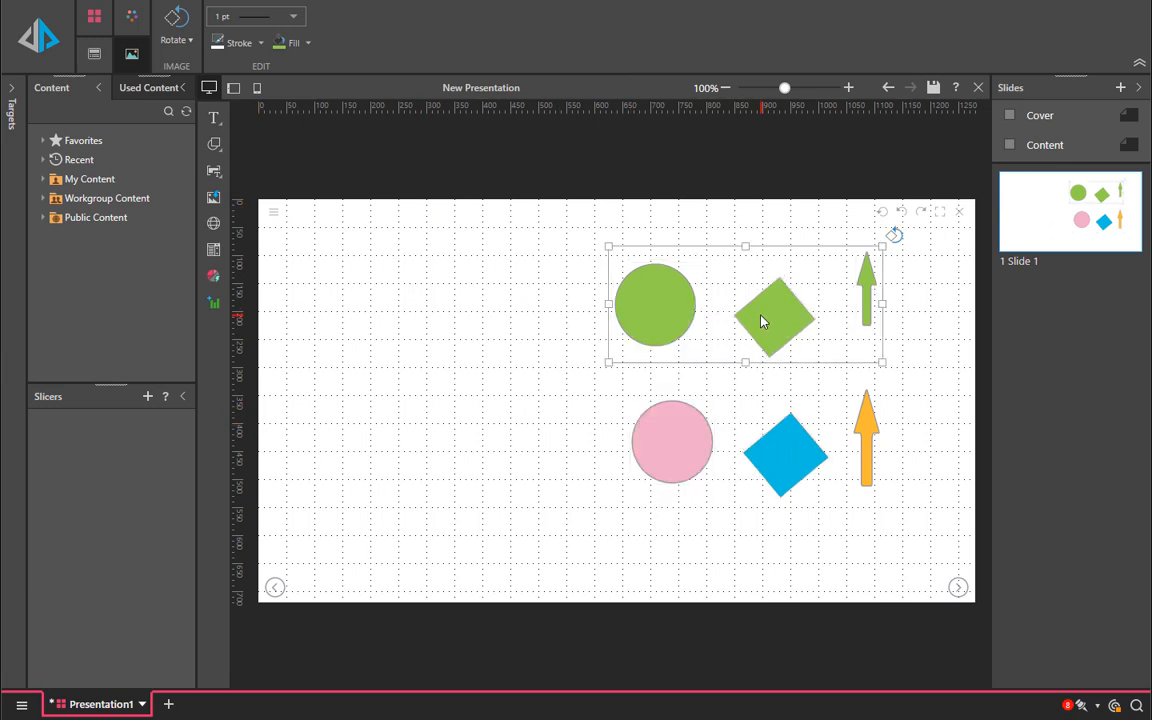
Move the green group down so it overlaps the multicolored group, and bring it to the front.
{"action": "left_click_drag", "start_coordinate": [761, 321], "coordinate": [770, 432]}
{"action": "right_click", "coordinate": [689, 394]}
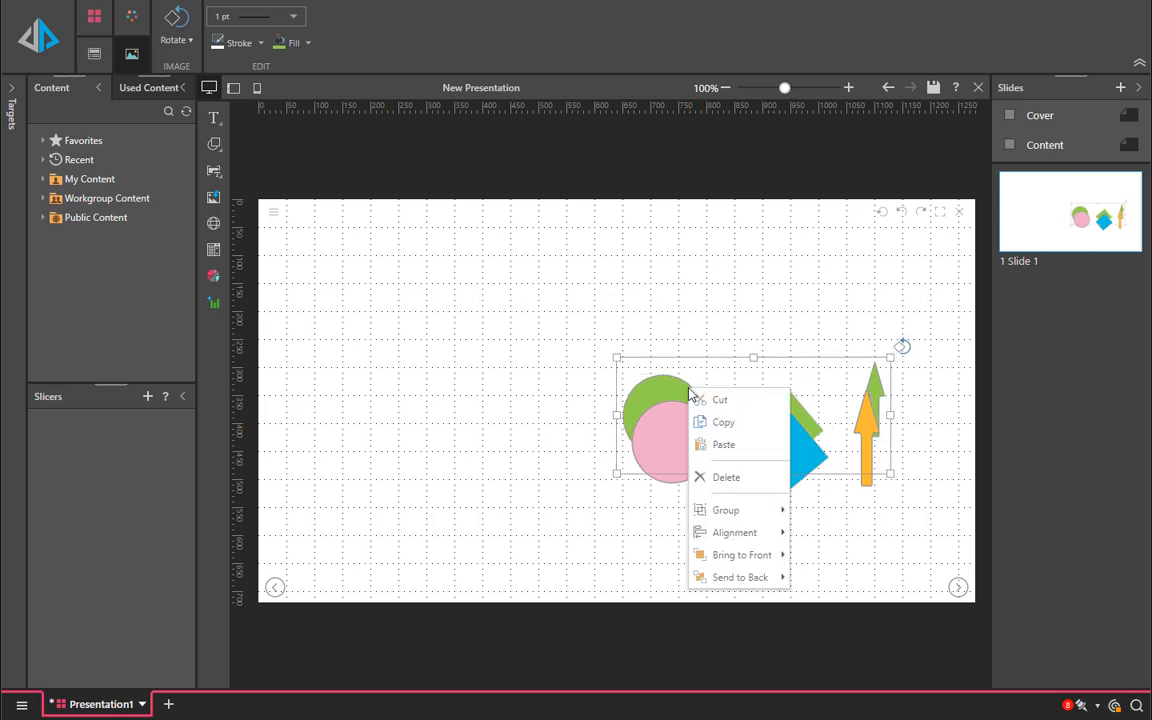
{"action": "mouse_move", "coordinate": [738, 571]}
{"action": "left_click", "coordinate": [810, 556]}
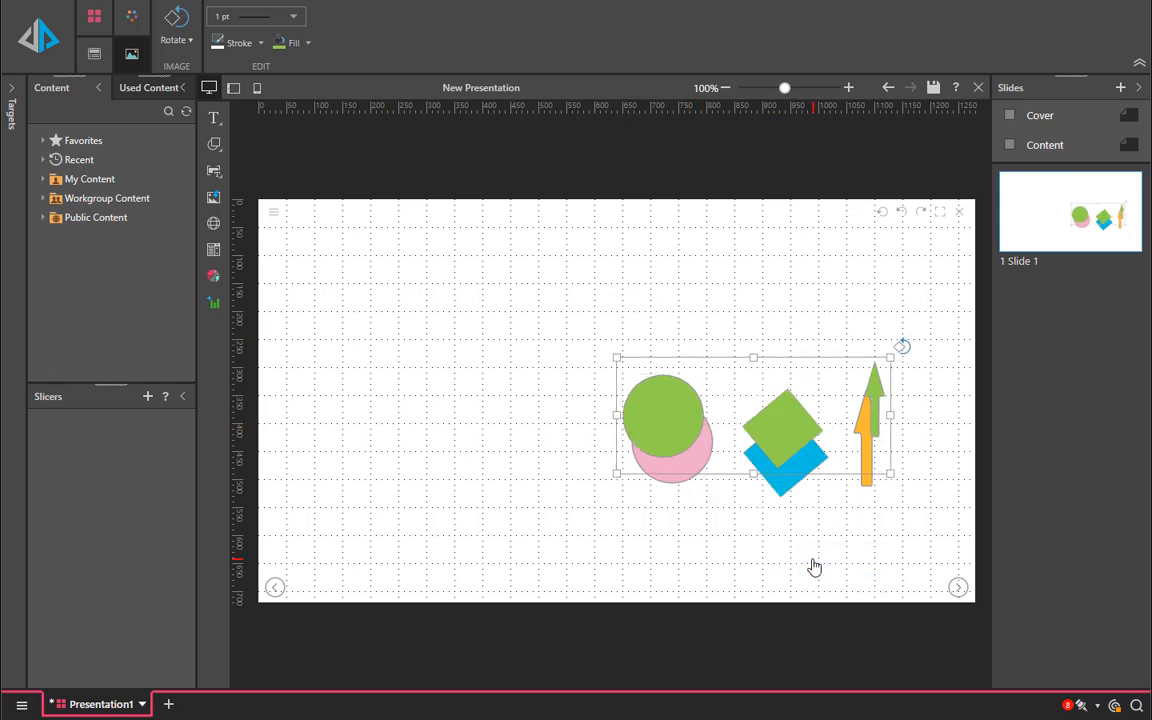
{"action": "left_click", "coordinate": [813, 566]}
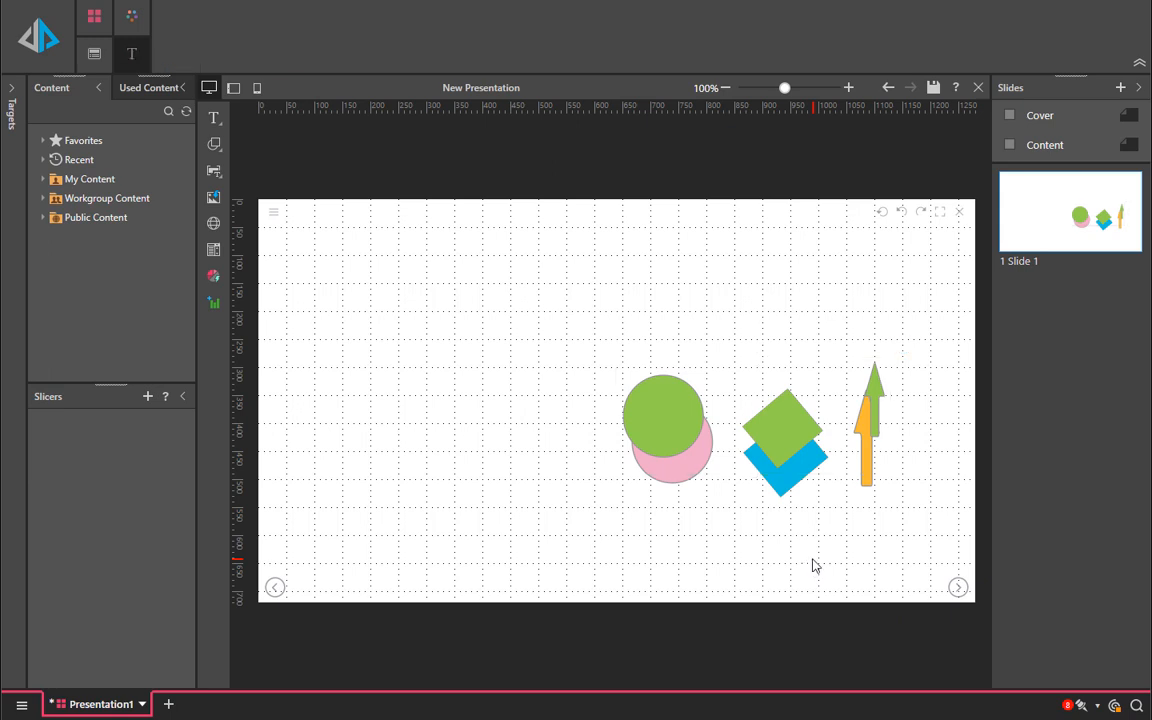
Shift the green group slightly up and to the right, and send it to the back.
{"action": "mouse_move", "coordinate": [782, 437]}
{"action": "left_mouse_down"}
{"action": "mouse_move", "coordinate": [766, 450]}
{"action": "mouse_move", "coordinate": [764, 431]}
{"action": "mouse_move", "coordinate": [797, 432]}
{"action": "left_mouse_up"}
{"action": "right_click", "coordinate": [797, 432]}
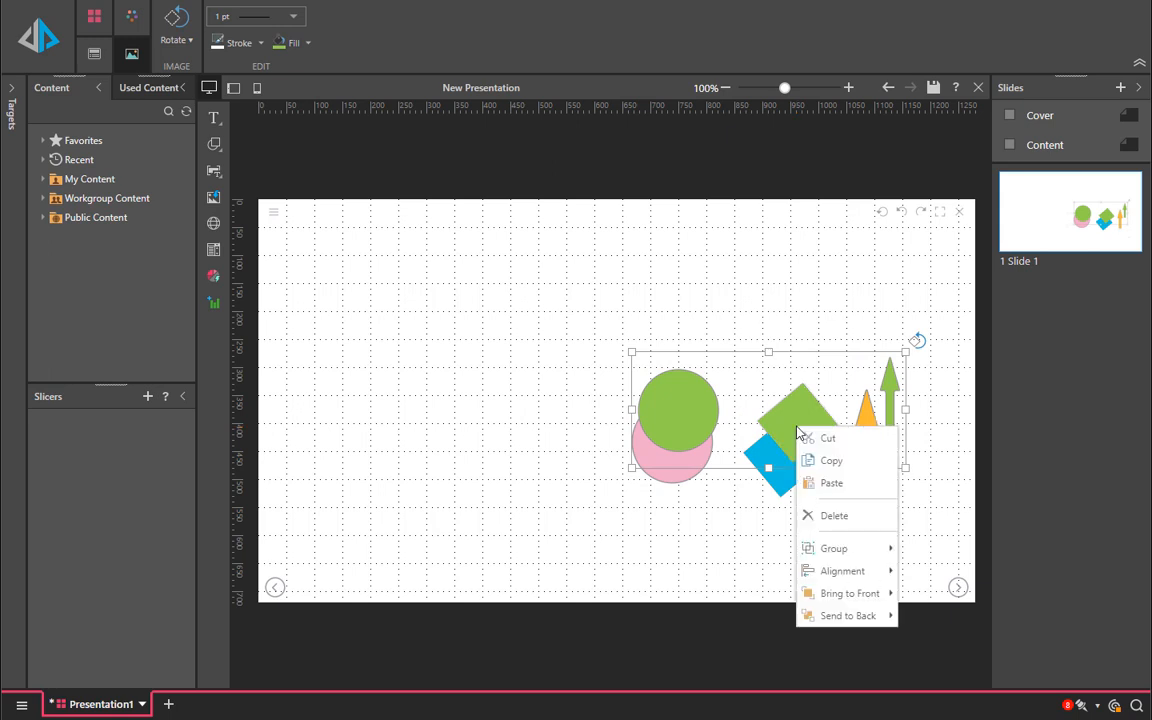
{"action": "mouse_move", "coordinate": [878, 617]}
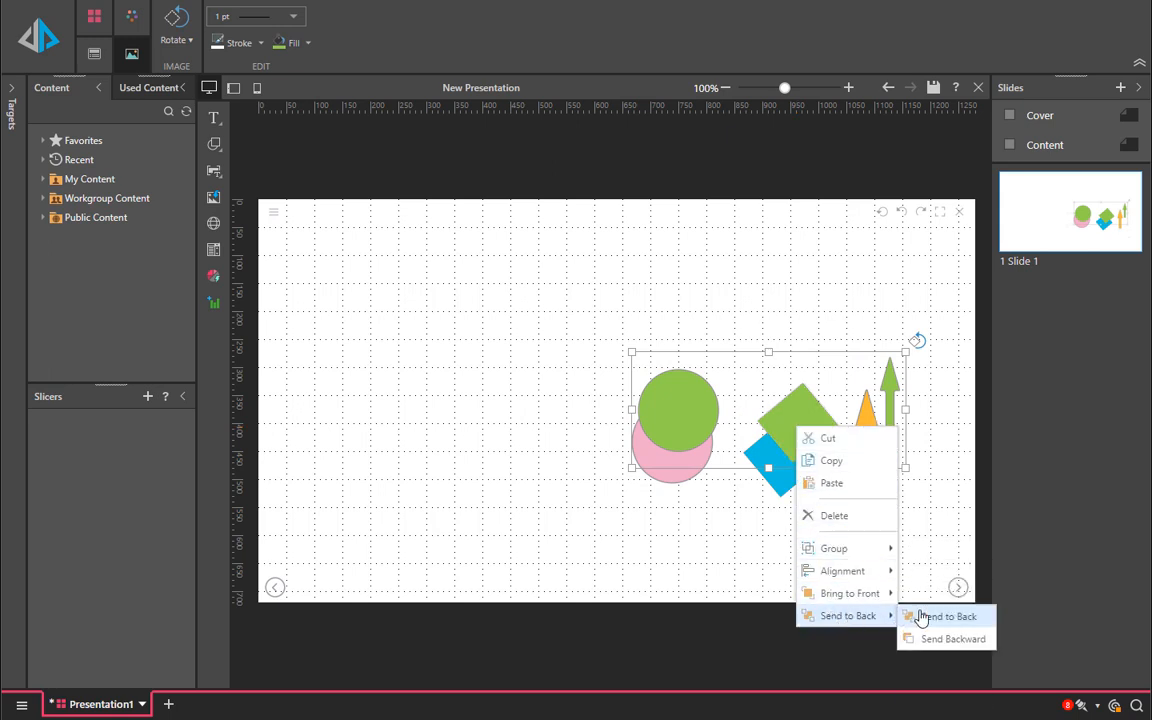
{"action": "left_click", "coordinate": [918, 617]}
{"action": "left_click", "coordinate": [920, 617]}
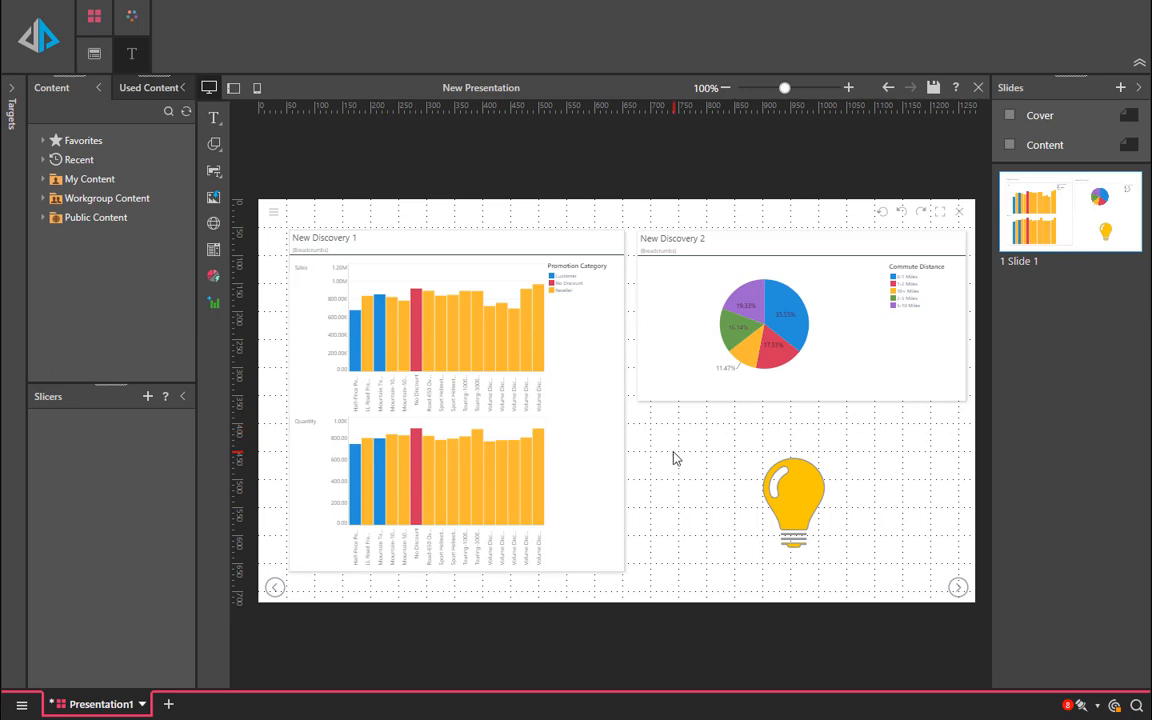
Align the tops of the bar chart visual New Discovery 1 and the pie chart visual New Discovery 2.
{"action": "left_click", "coordinate": [545, 249]}
{"action": "left_click", "coordinate": [761, 242], "text": "ctrl"}
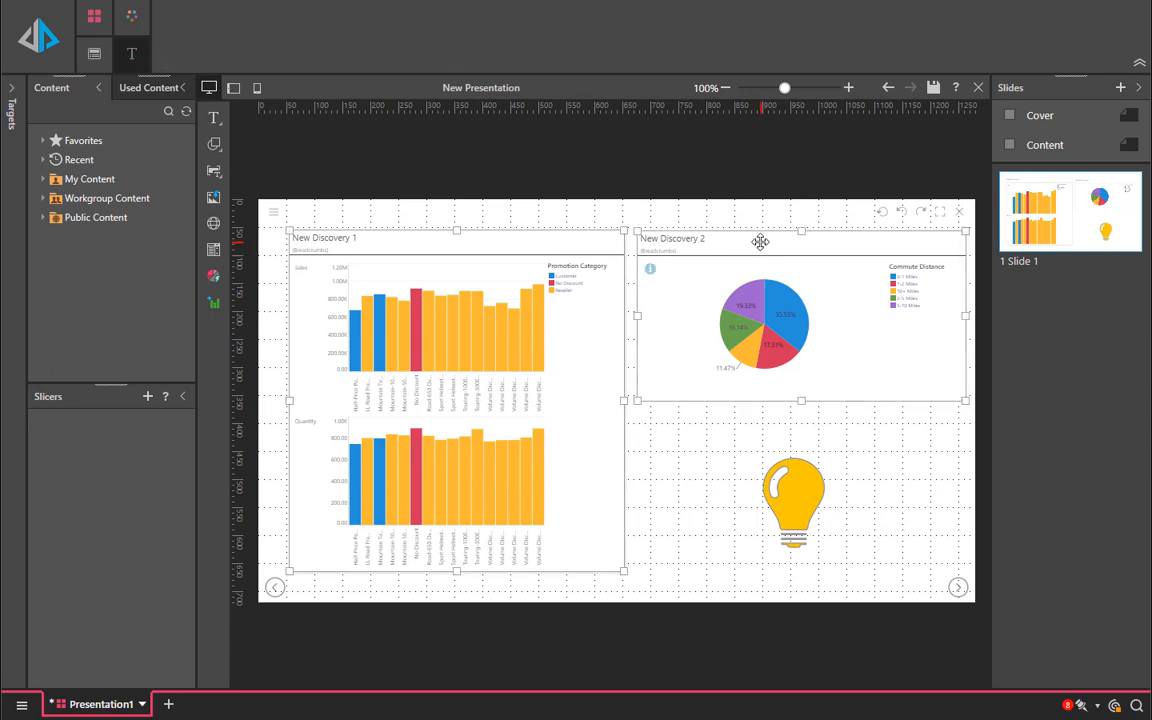
{"action": "right_click", "coordinate": [761, 242]}
{"action": "mouse_move", "coordinate": [804, 422]}
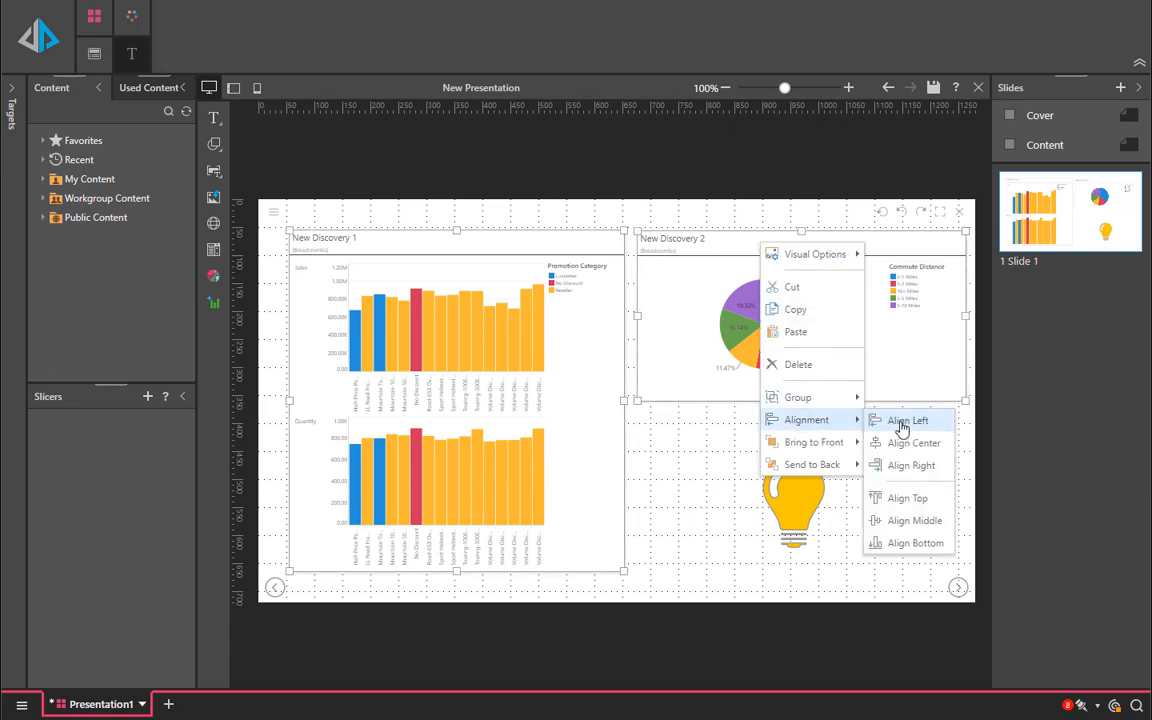
{"action": "left_click", "coordinate": [905, 498]}
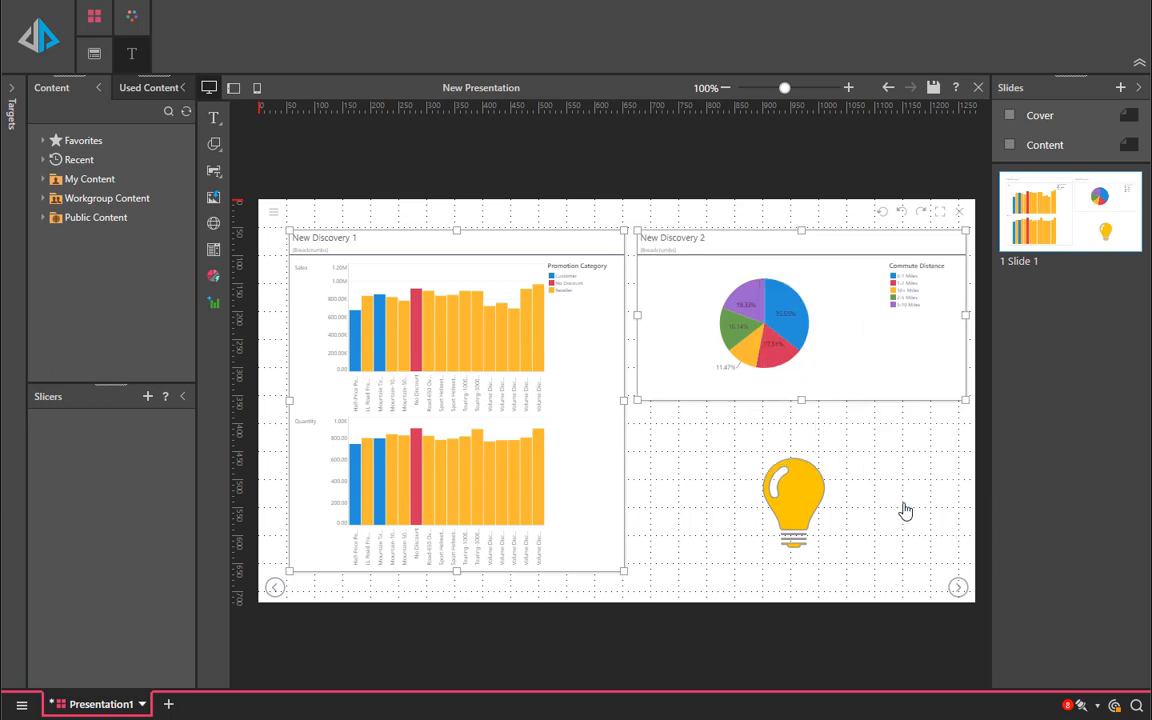
Add the light bulb to the selected charts and group all three objects.
{"action": "left_click", "coordinate": [812, 497], "text": "shift"}
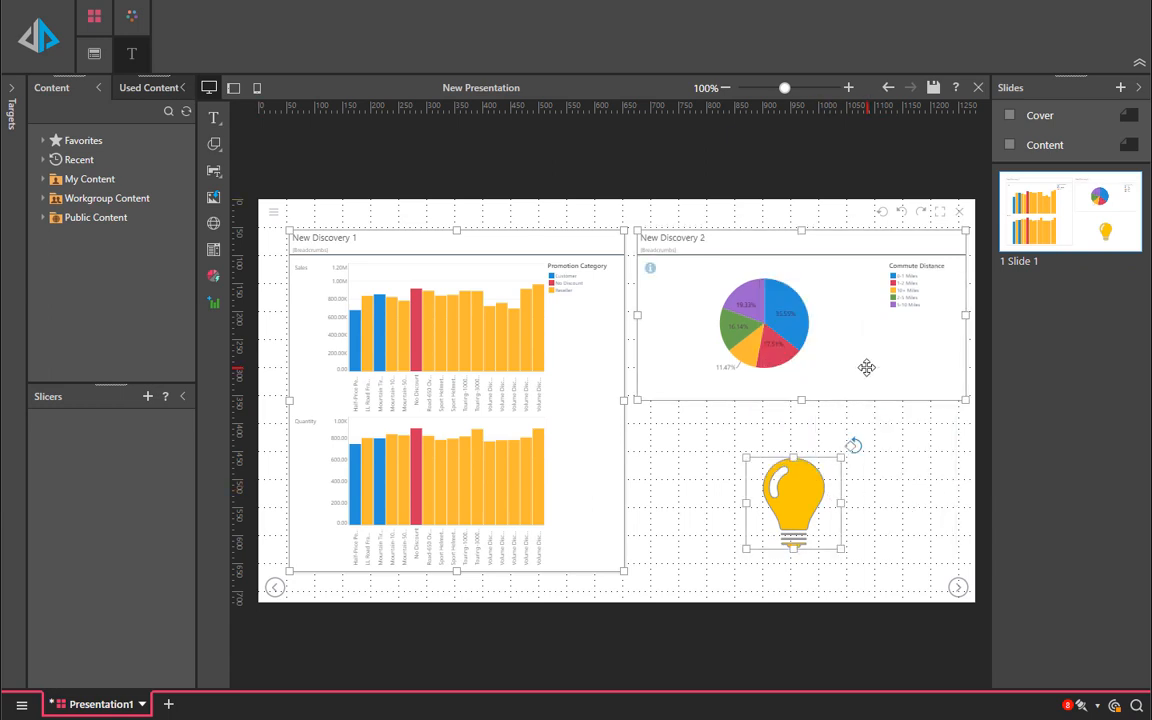
{"action": "right_click", "coordinate": [866, 366]}
{"action": "mouse_move", "coordinate": [910, 491]}
{"action": "left_click", "coordinate": [1003, 492]}
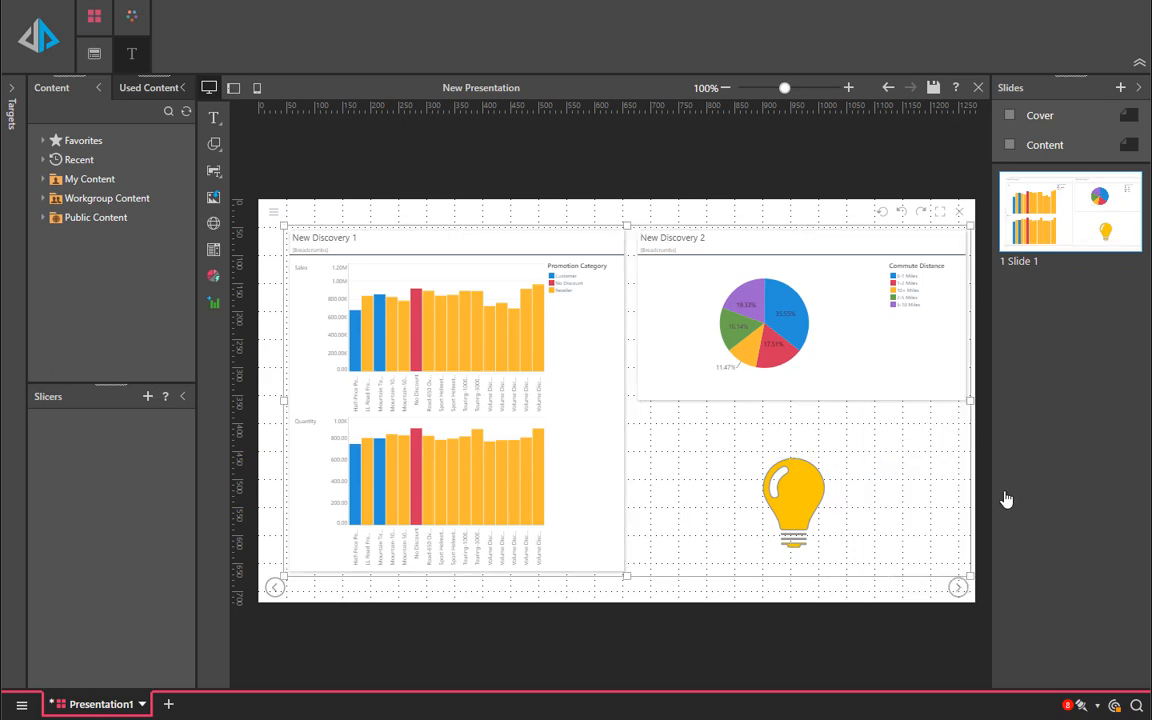
Move and shrink the group to about three quarters of its size, placing it in the slide's upper-left area.
{"action": "left_click_drag", "start_coordinate": [798, 387], "coordinate": [764, 388]}
{"action": "left_click_drag", "start_coordinate": [280, 227], "coordinate": [410, 322]}
{"action": "left_click_drag", "start_coordinate": [727, 397], "coordinate": [600, 305]}
{"action": "left_click_drag", "start_coordinate": [845, 360], "coordinate": [805, 362]}
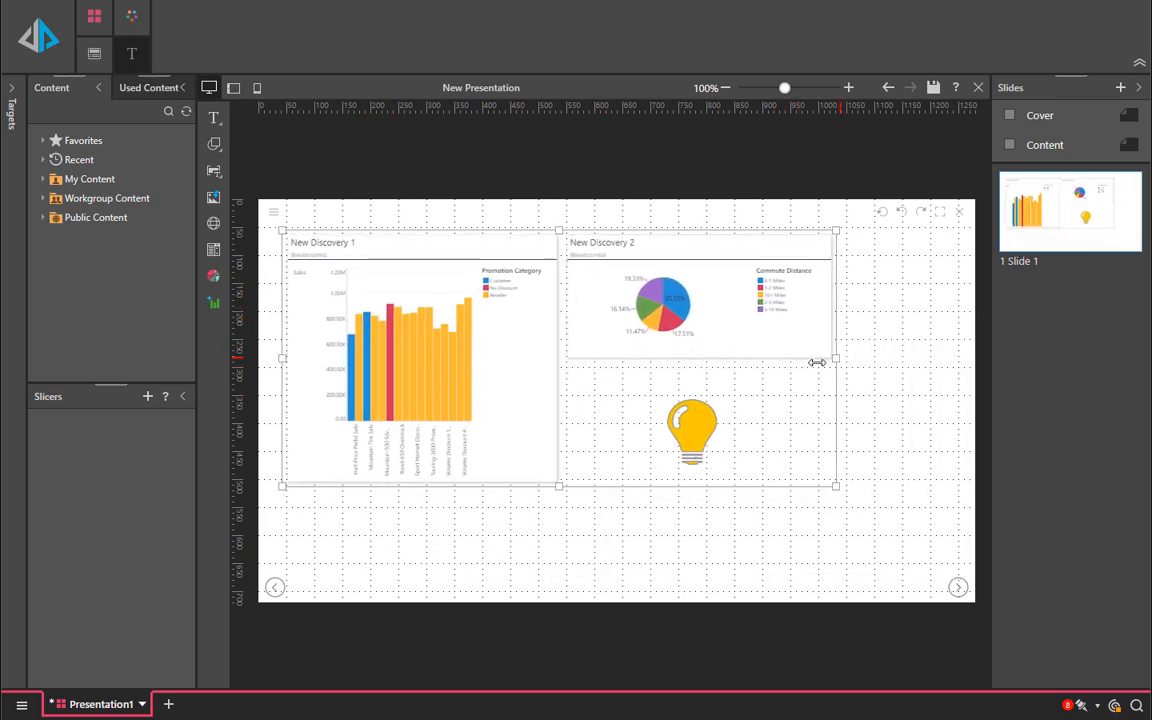
{"action": "left_click", "coordinate": [858, 401]}
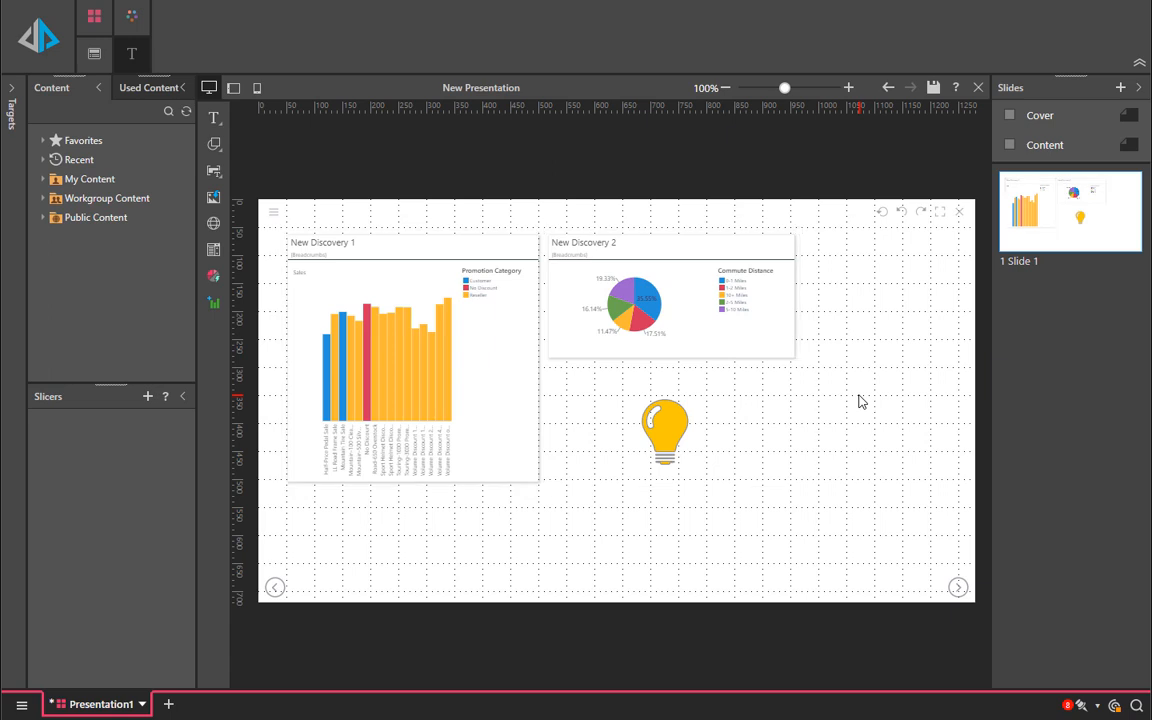
Copy the group of charts and light bulb, and add a blank second slide.
{"action": "left_click", "coordinate": [656, 302]}
{"action": "right_click", "coordinate": [656, 302]}
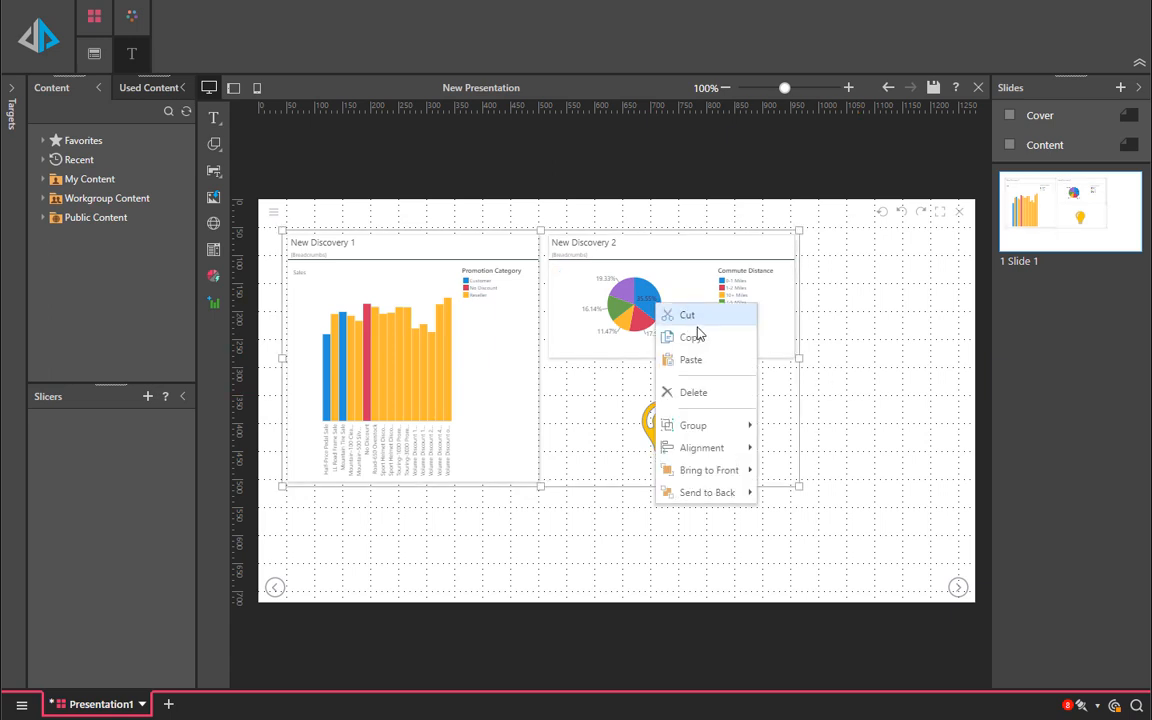
{"action": "left_click", "coordinate": [703, 342]}
{"action": "right_click", "coordinate": [1021, 294]}
{"action": "left_click", "coordinate": [1034, 302]}
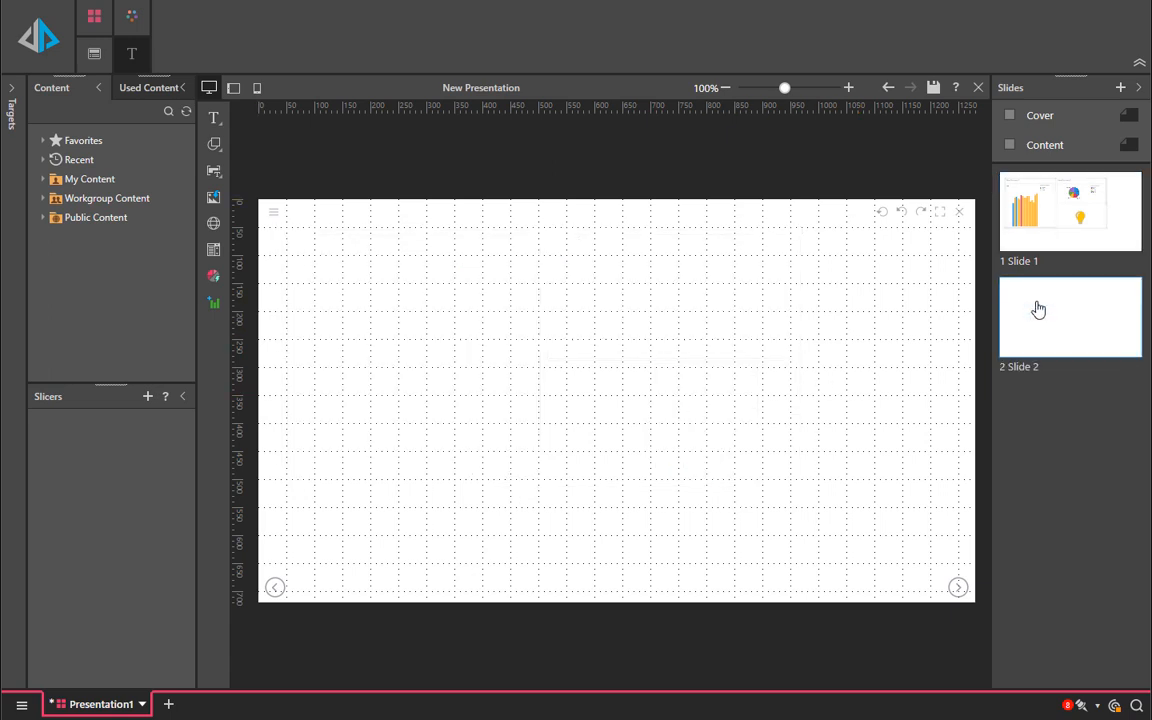
Paste the copied group onto the second slide and move it to the slide's lower-left area.
{"action": "right_click", "coordinate": [462, 284]}
{"action": "left_click", "coordinate": [489, 335]}
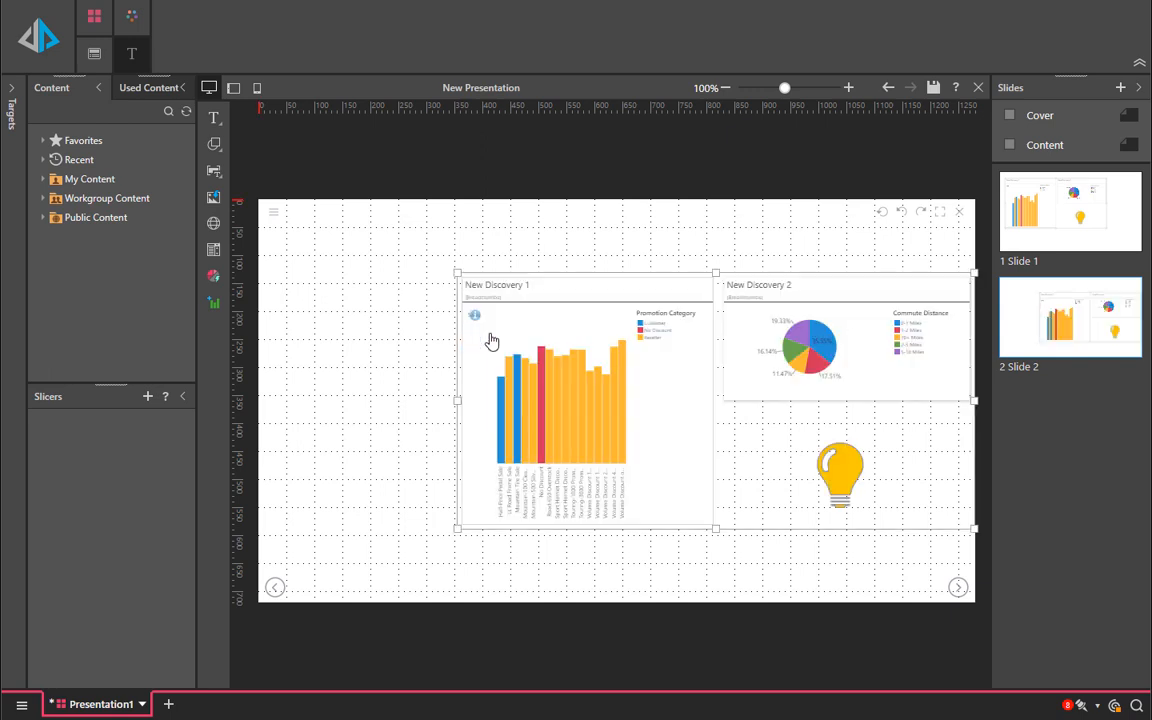
{"action": "left_click_drag", "start_coordinate": [513, 373], "coordinate": [441, 426]}
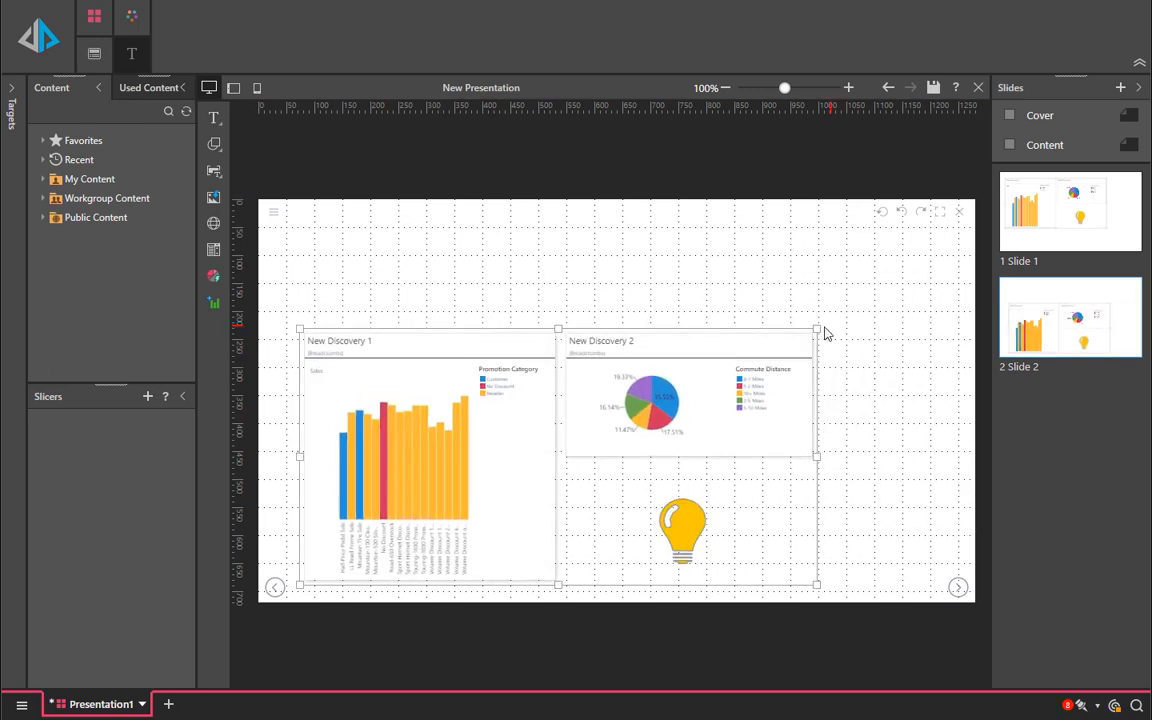